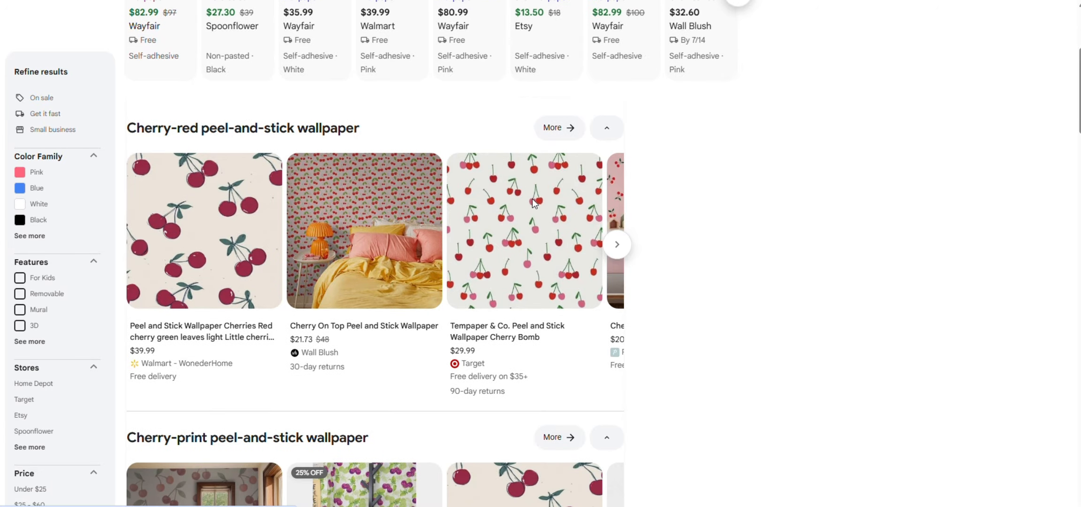
Browse the cherry peel and stick wallpaper results and open the store page for Wavy Cherry Wallpaper, white and pink
{"action": "scroll", "coordinate": [533, 204], "scroll_direction": "down", "scroll_amount": 13}
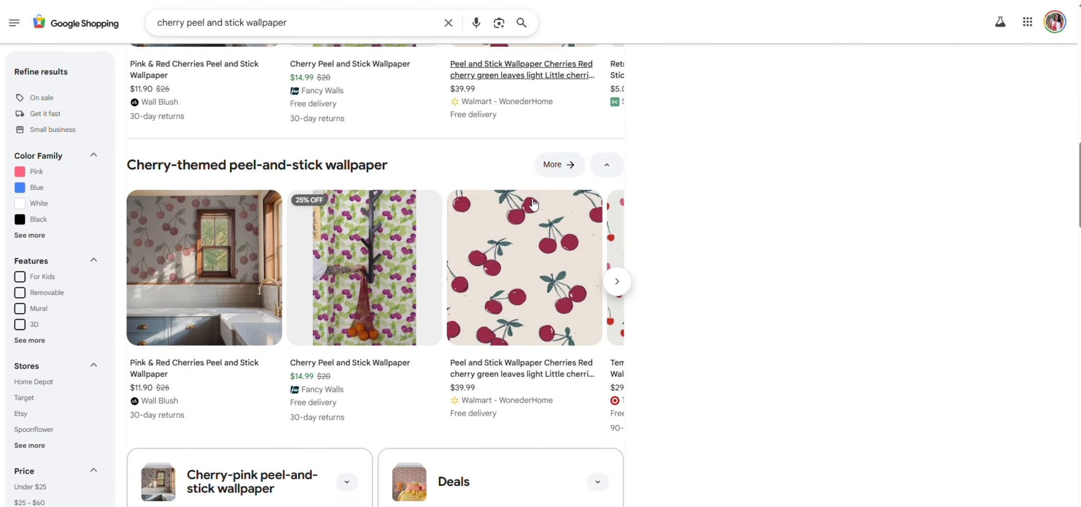
{"action": "scroll", "coordinate": [533, 205], "scroll_direction": "down", "scroll_amount": 4}
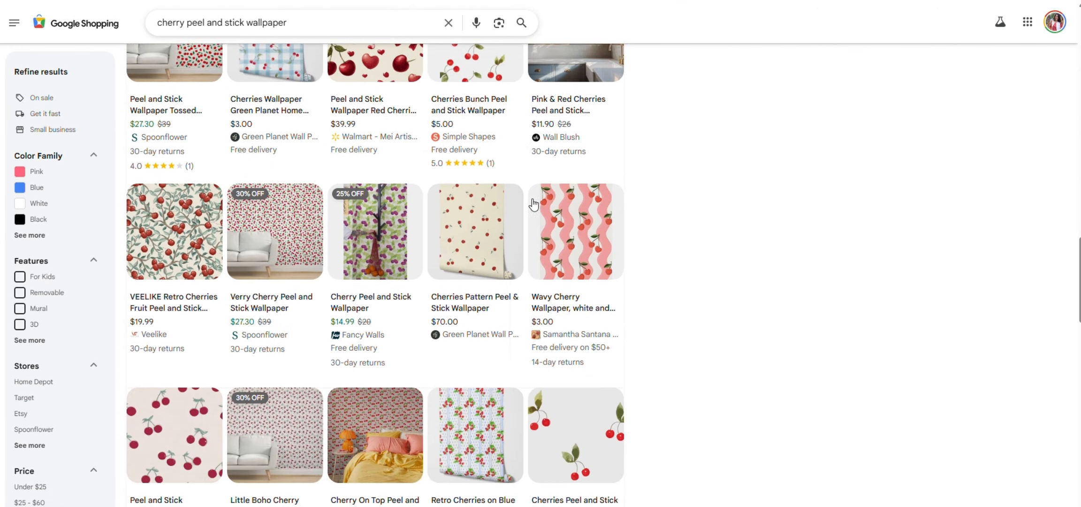
{"action": "left_click", "coordinate": [568, 113]}
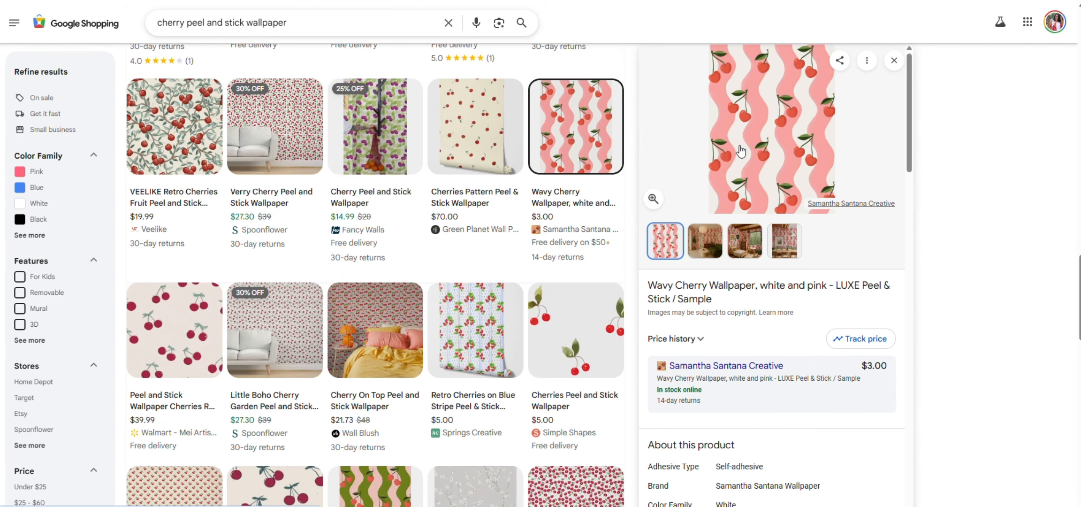
{"action": "left_click", "coordinate": [740, 150]}
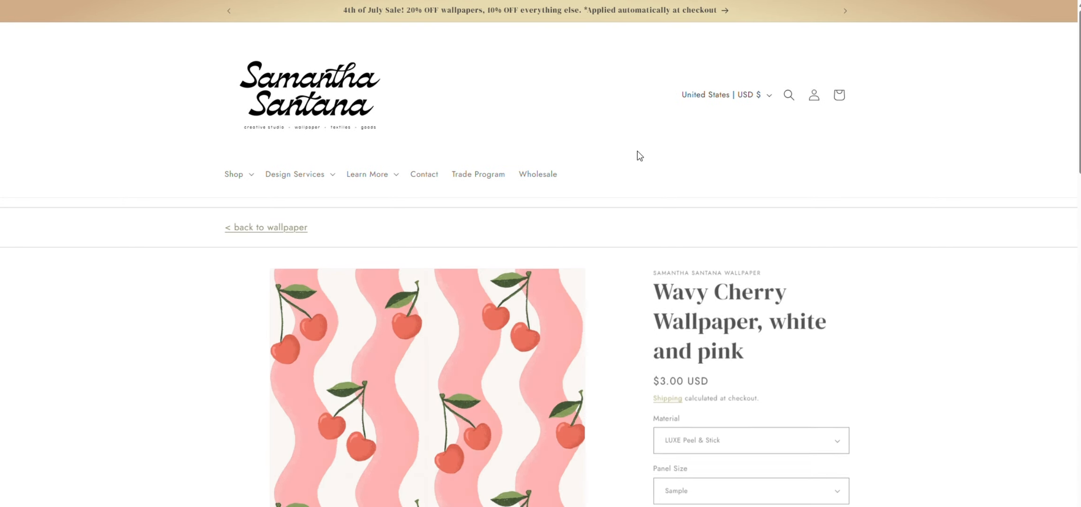
{"action": "scroll", "coordinate": [640, 156], "scroll_direction": "down", "scroll_amount": 5}
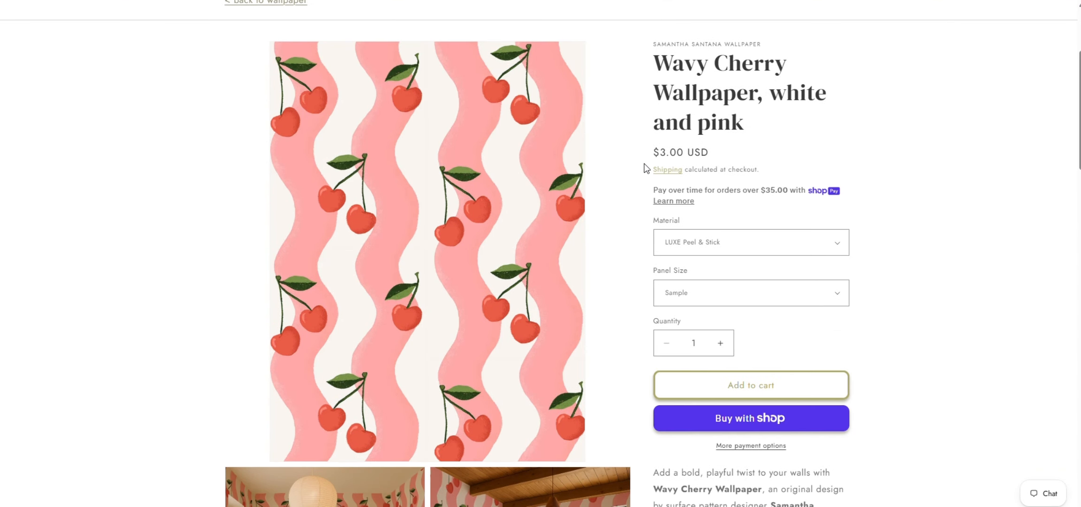
{"action": "scroll", "coordinate": [647, 169], "scroll_direction": "up", "scroll_amount": 1}
{"action": "left_click_drag", "start_coordinate": [1080, 113], "coordinate": [1079, 132]}
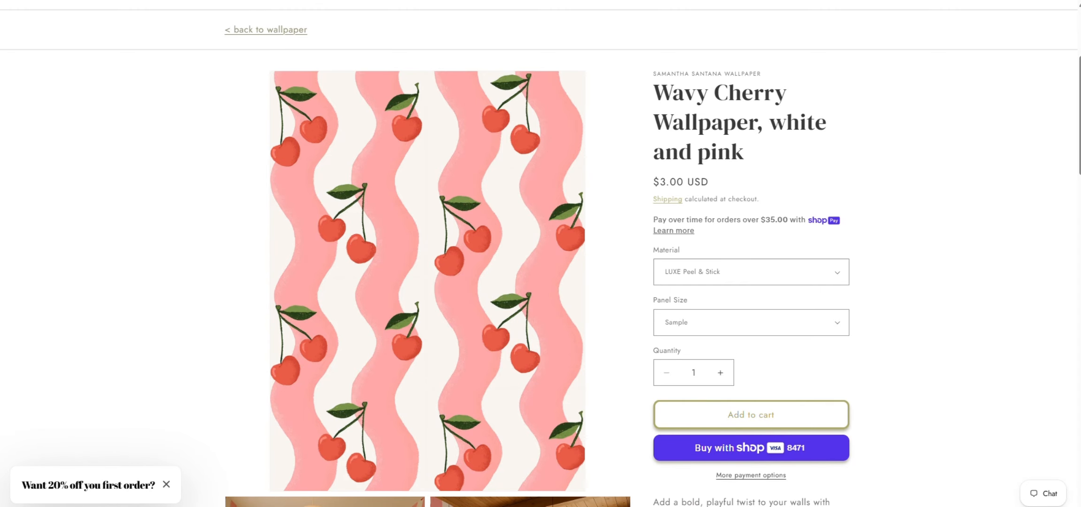
Open the Snipping Tool from a system search for "snip"
{"action": "key", "text": "super+s"}
{"action": "type", "text": "snip"}
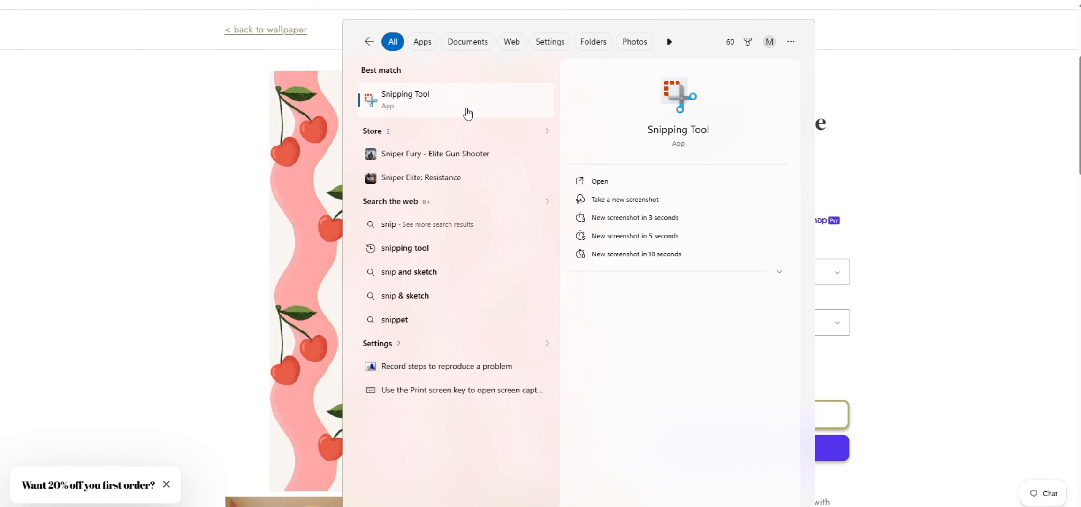
{"action": "left_click", "coordinate": [444, 92]}
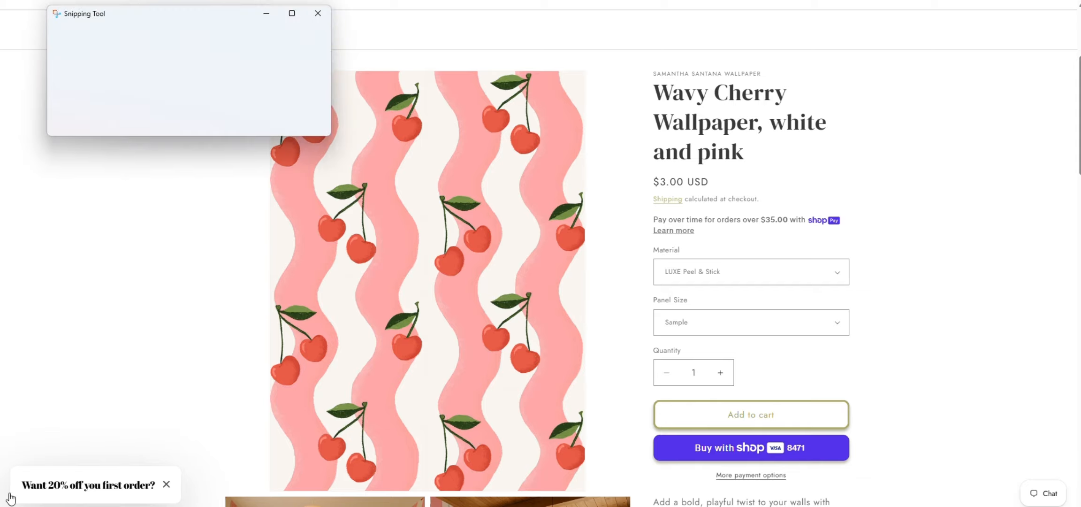
Try to capture the wavy cherry pattern area with the Snipping Tool in recording mode
{"action": "left_click", "coordinate": [88, 37]}
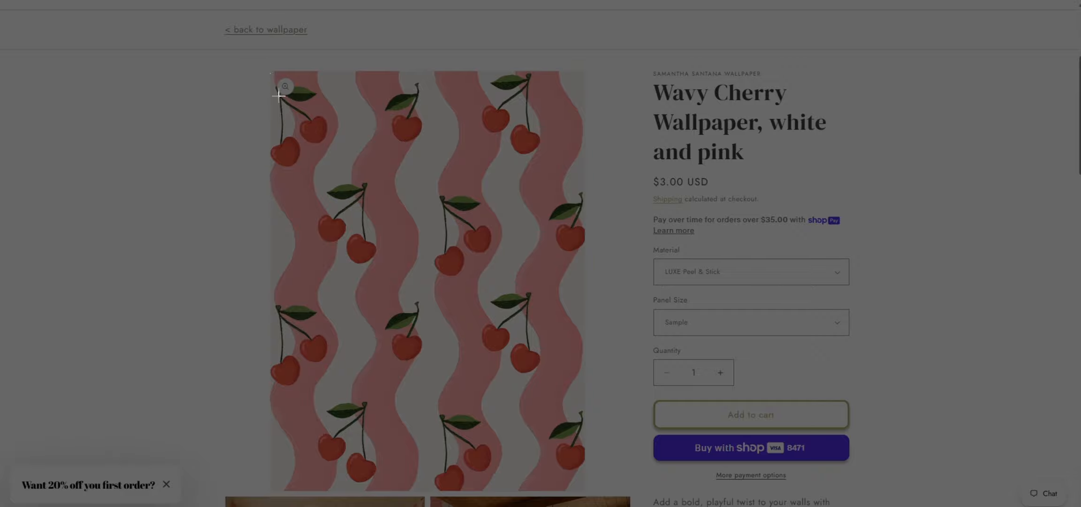
{"action": "left_click_drag", "start_coordinate": [280, 99], "coordinate": [588, 493]}
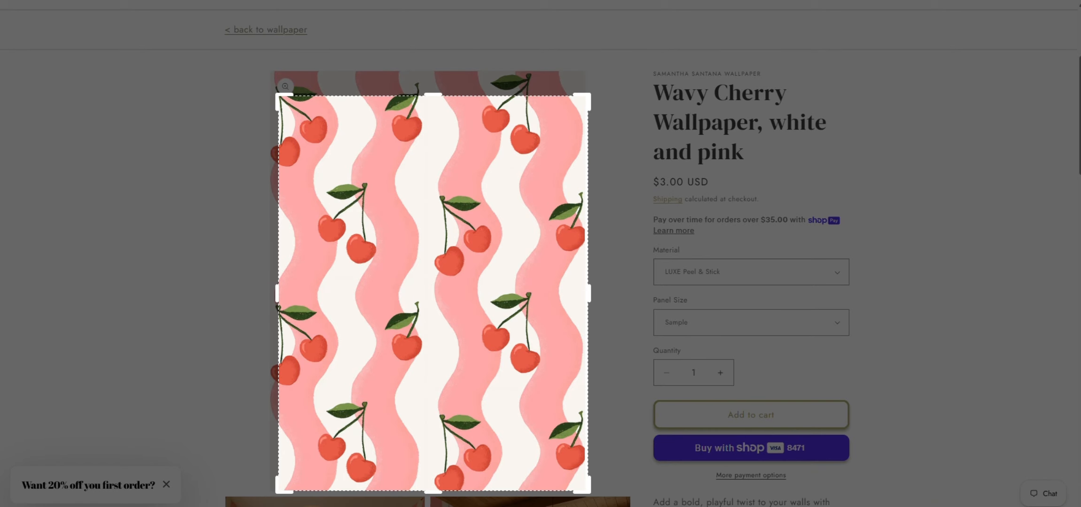
{"action": "key", "text": "Return"}
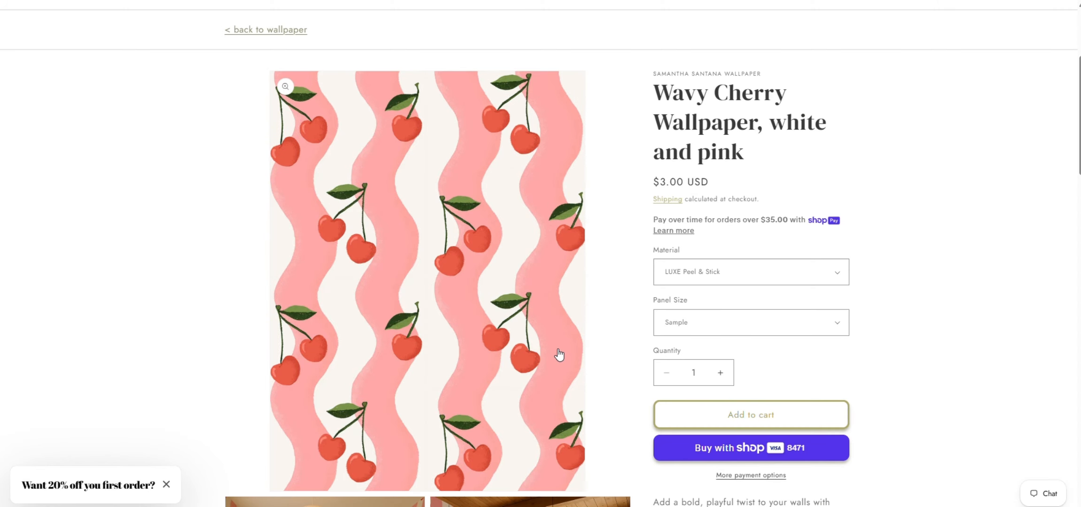
{"action": "mouse_move", "coordinate": [755, 500]}
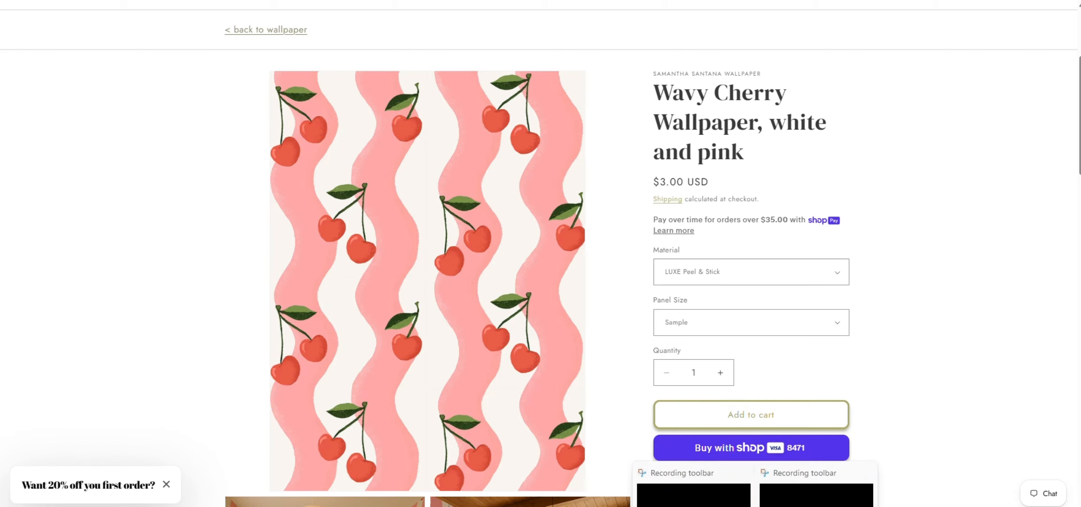
{"action": "mouse_move", "coordinate": [810, 483]}
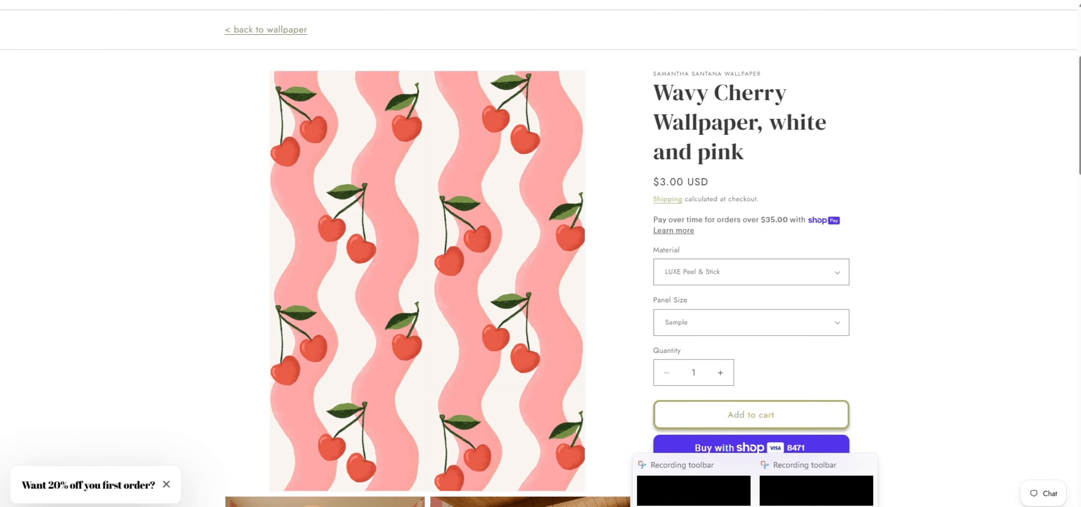
{"action": "left_click", "coordinate": [523, 17]}
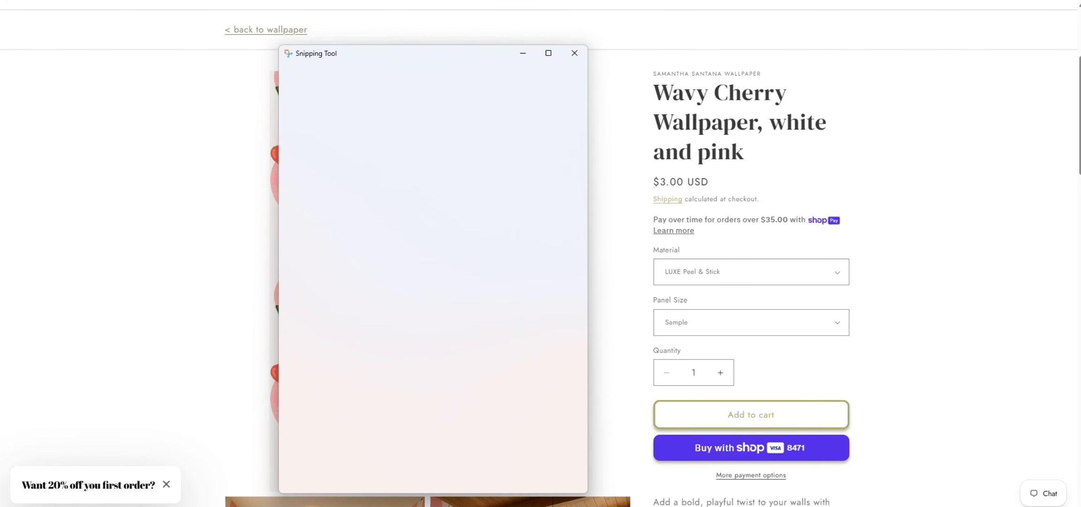
Capture the wavy cherry wallpaper image as a still screenshot and save it as a JPG in Downloads
{"action": "left_click", "coordinate": [330, 77]}
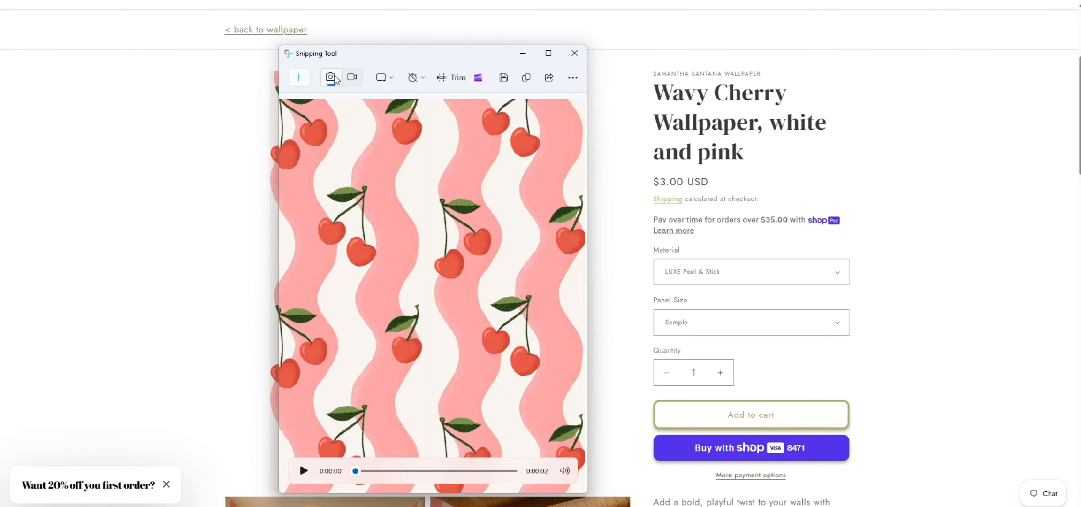
{"action": "left_click", "coordinate": [299, 77]}
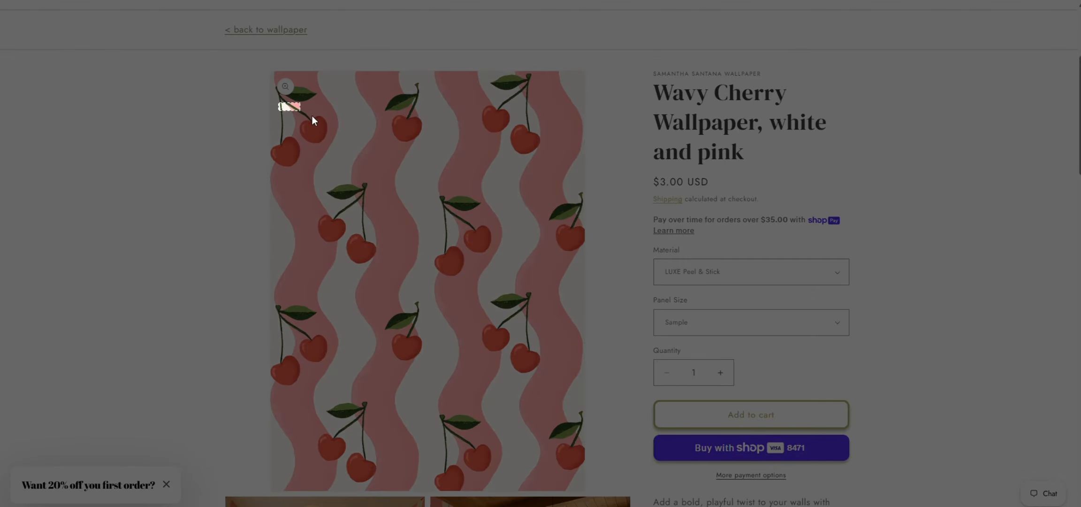
{"action": "left_click_drag", "start_coordinate": [312, 116], "coordinate": [586, 484]}
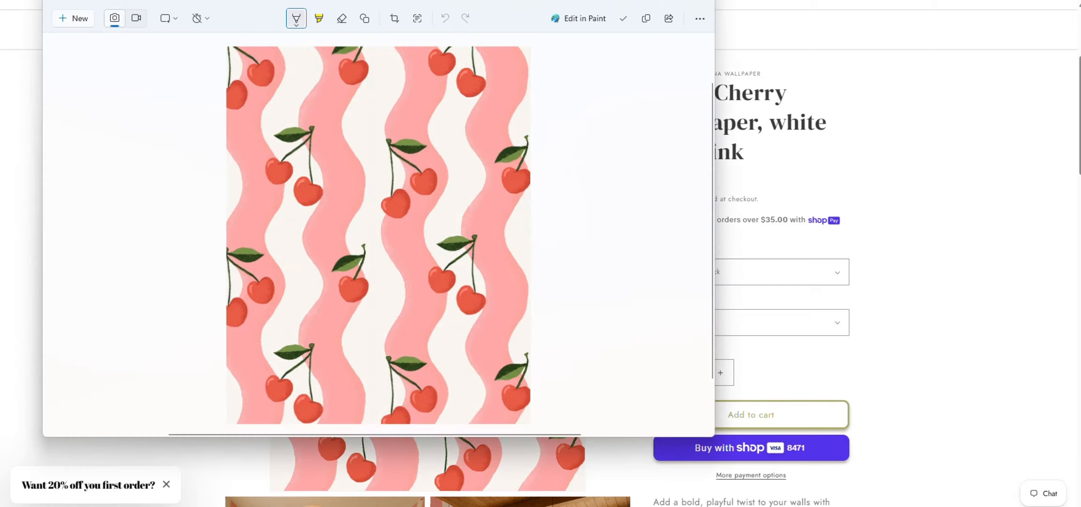
{"action": "left_click_drag", "start_coordinate": [211, 5], "coordinate": [253, 75]}
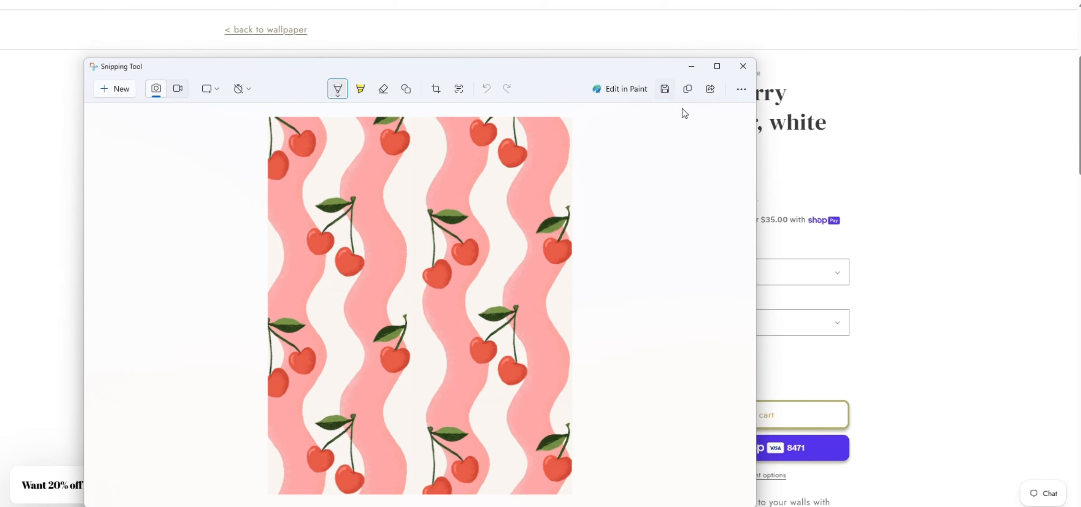
{"action": "left_click", "coordinate": [664, 90]}
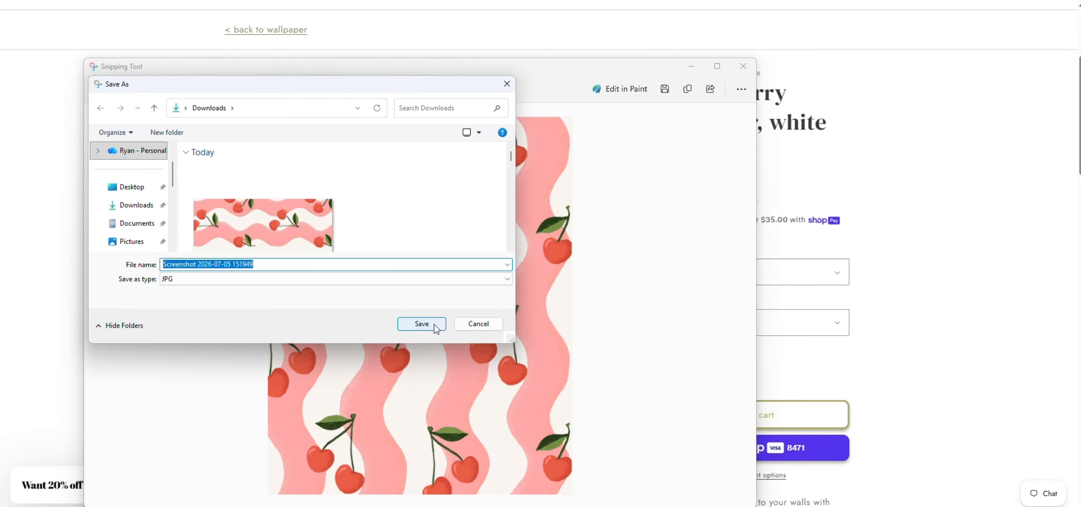
{"action": "left_click", "coordinate": [422, 323]}
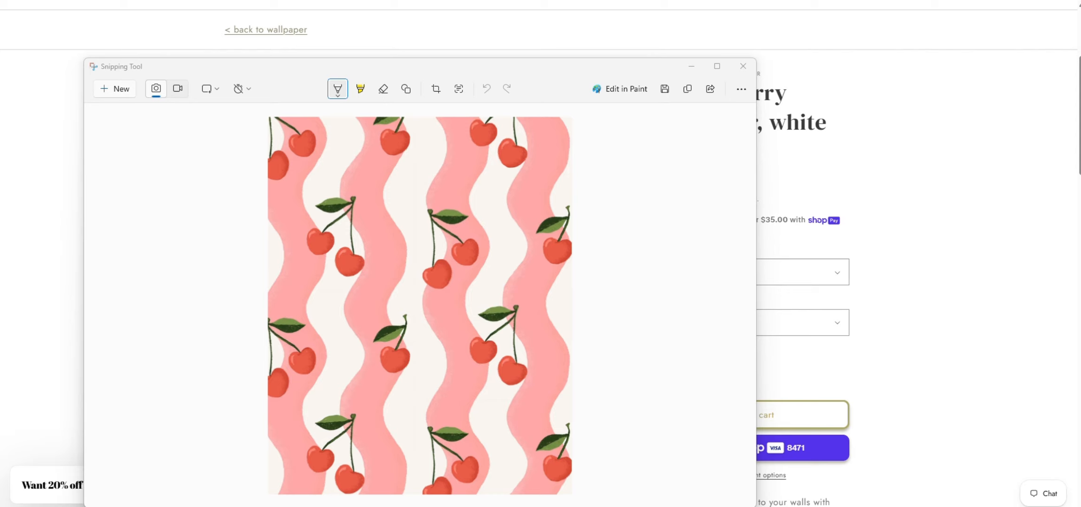
Rotate the saved cherry screenshot right in the Downloads folder, then close the folder and the Snipping Tool
{"action": "left_click_drag", "start_coordinate": [0, 108], "coordinate": [551, 18]}
{"action": "left_click", "coordinate": [237, 157]}
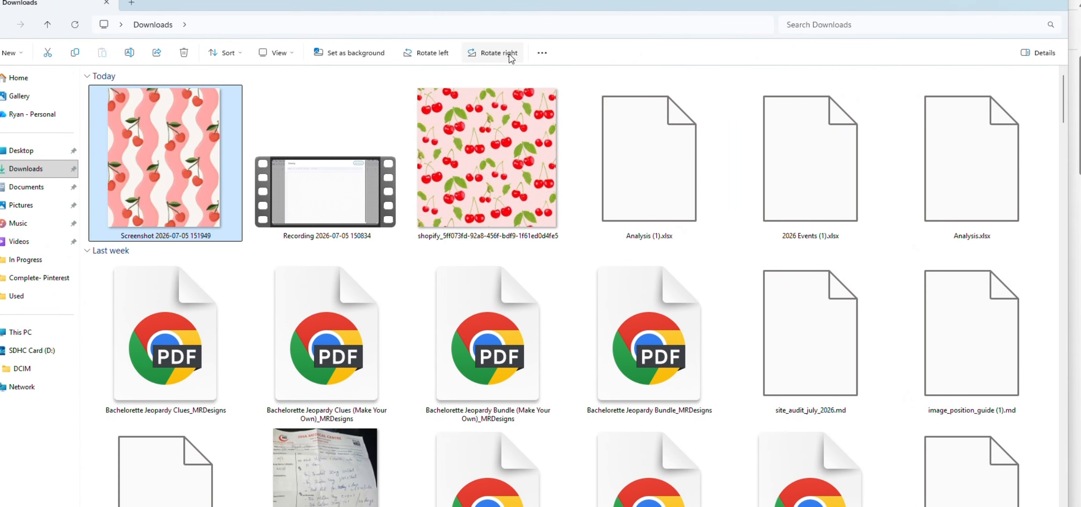
{"action": "left_click", "coordinate": [510, 55]}
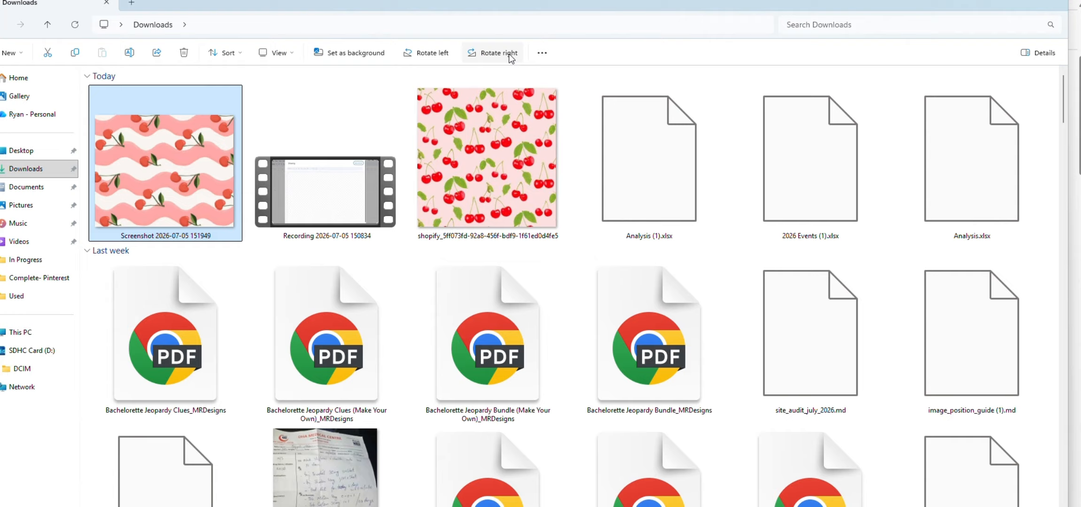
{"action": "left_click", "coordinate": [1050, 6]}
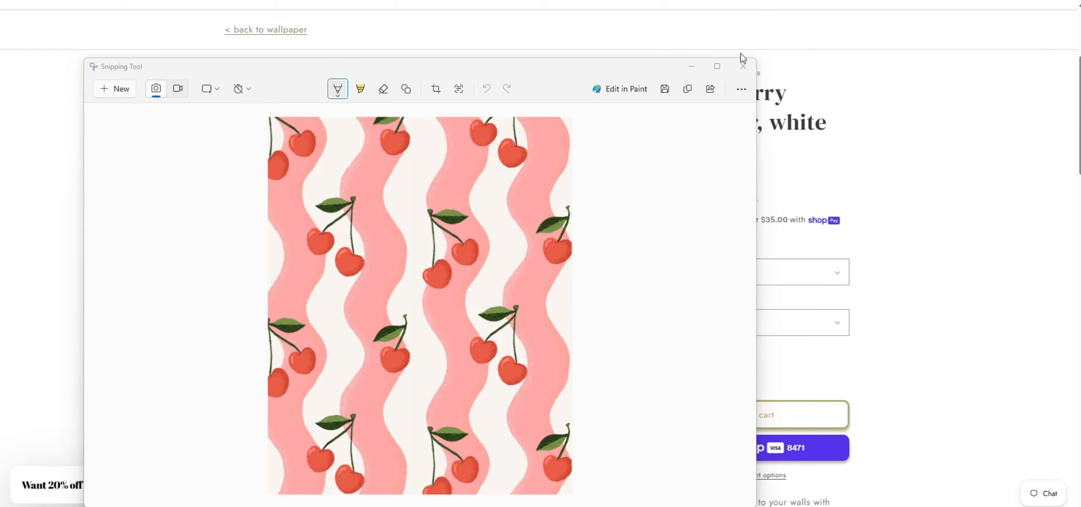
{"action": "left_click", "coordinate": [745, 68]}
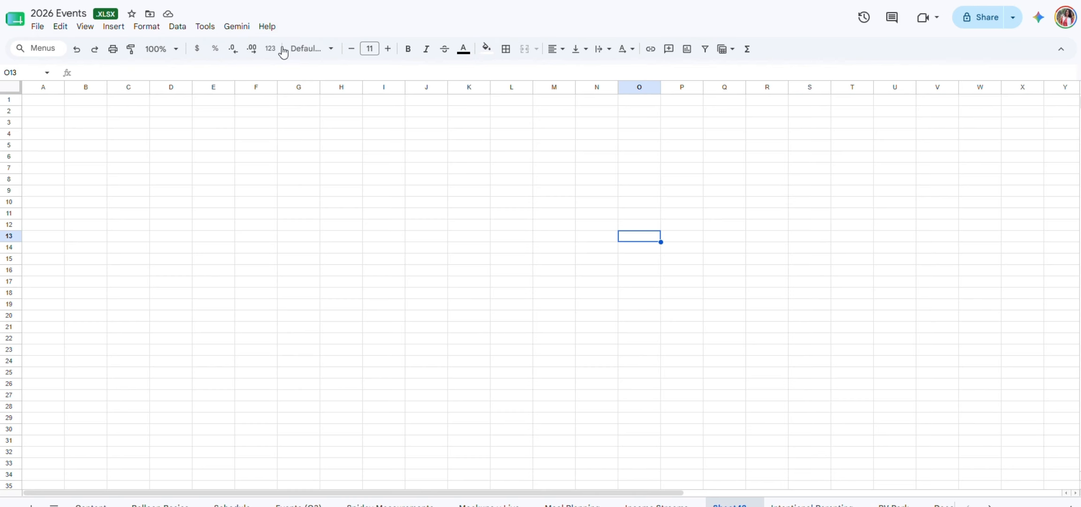
In the 2026 Events spreadsheet in Google Sheets, start a drawing at cell H3 and insert the rotated cherry screenshot into it
{"action": "left_click", "coordinate": [358, 125]}
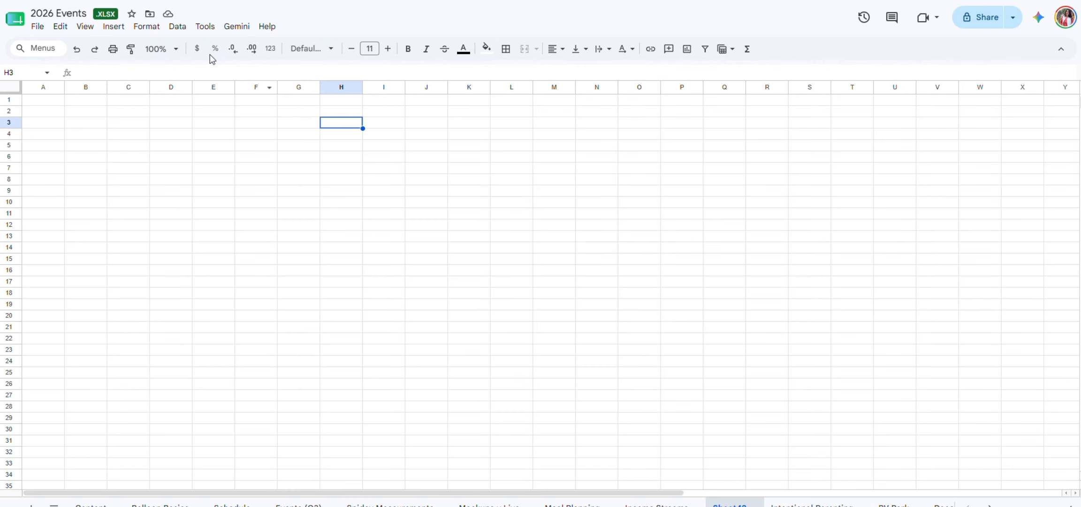
{"action": "left_click", "coordinate": [114, 29]}
{"action": "left_click", "coordinate": [150, 230]}
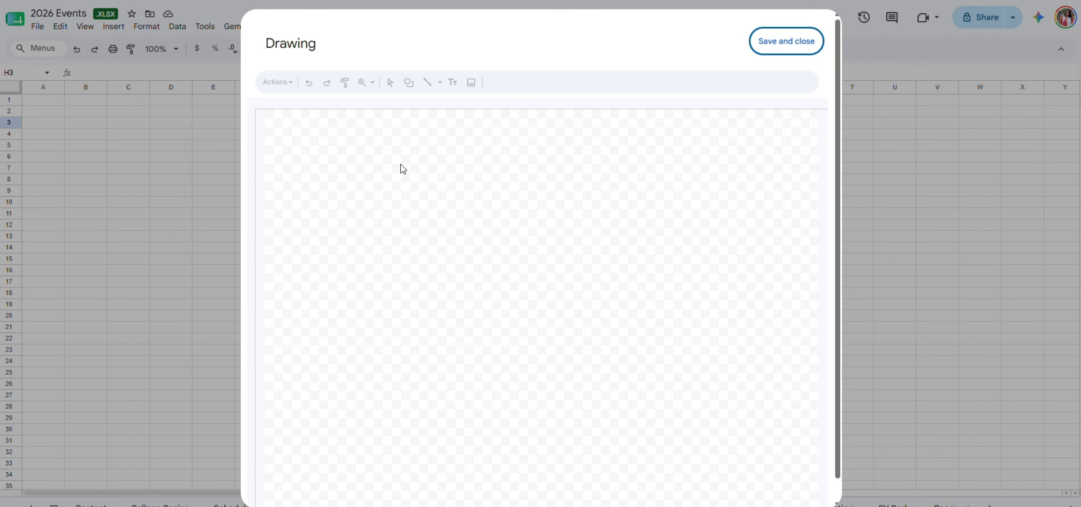
{"action": "left_click", "coordinate": [471, 83]}
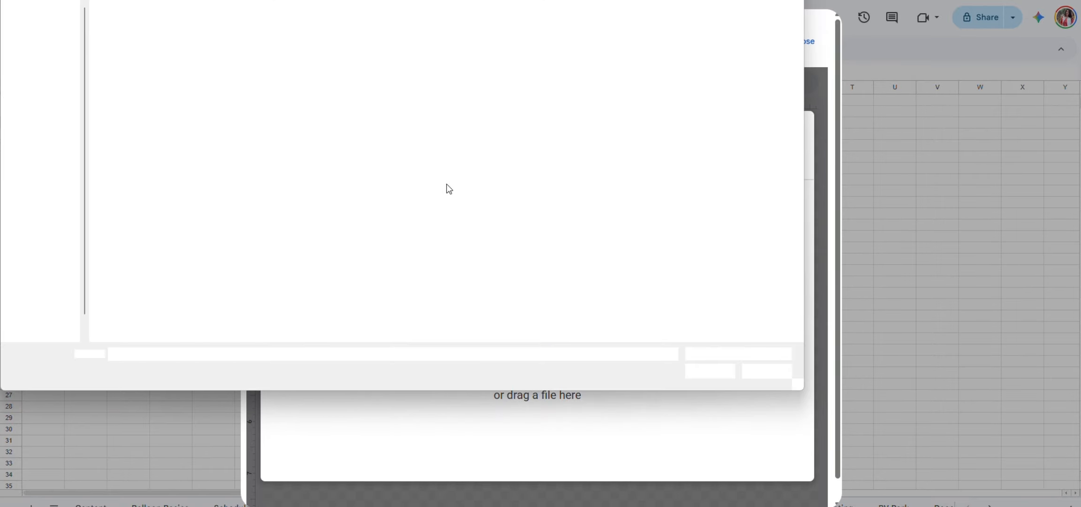
{"action": "left_click", "coordinate": [246, 136]}
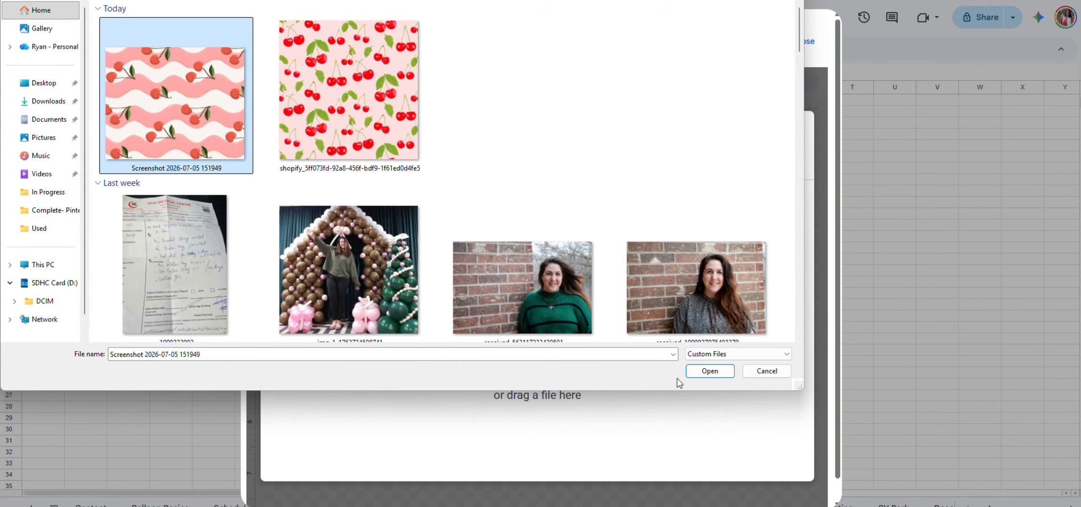
{"action": "left_click", "coordinate": [699, 371]}
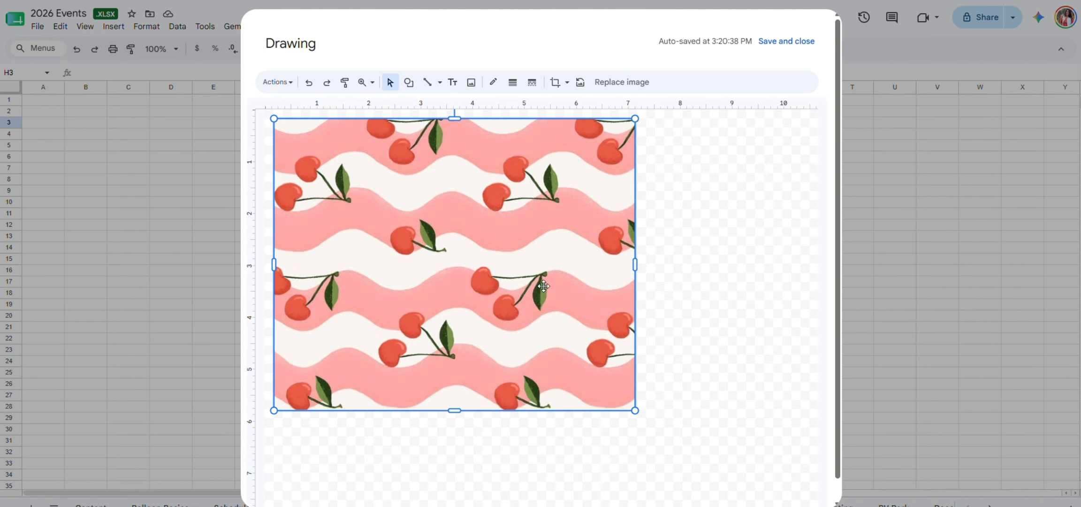
Crop the cherry image to the D-shaped flowchart shape with one rounded side and shrink it to about half its size
{"action": "right_click", "coordinate": [559, 282]}
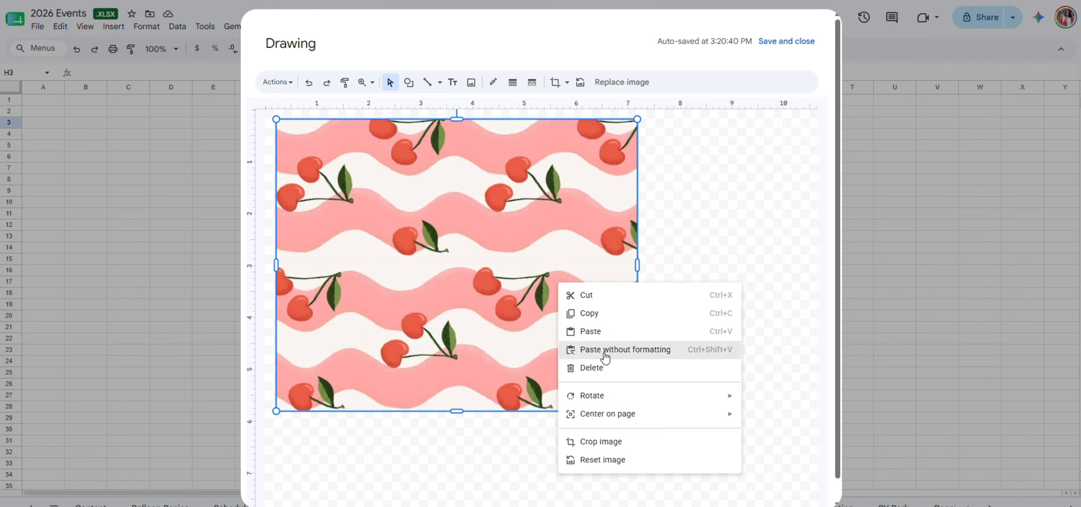
{"action": "left_click", "coordinate": [601, 441]}
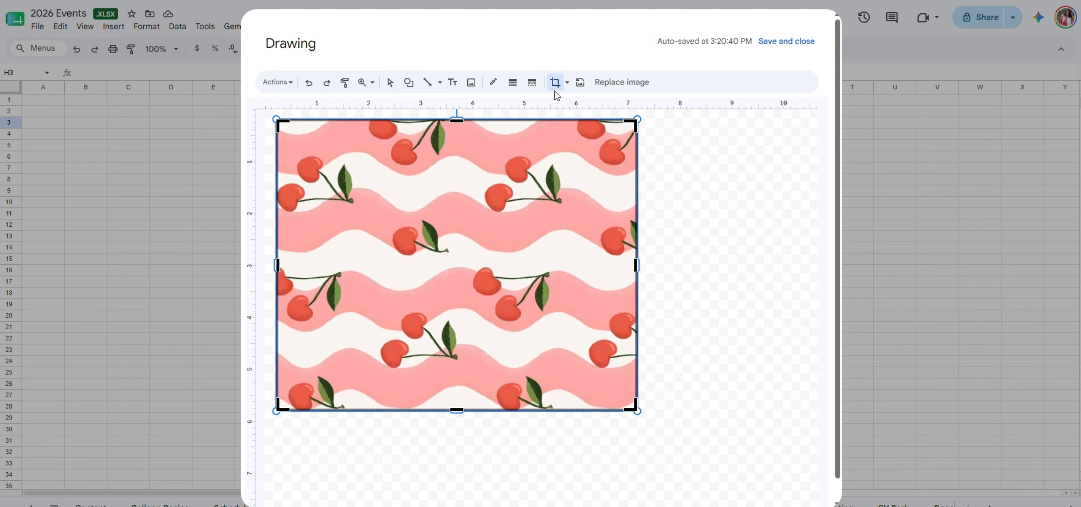
{"action": "left_click", "coordinate": [567, 82]}
{"action": "mouse_move", "coordinate": [580, 108]}
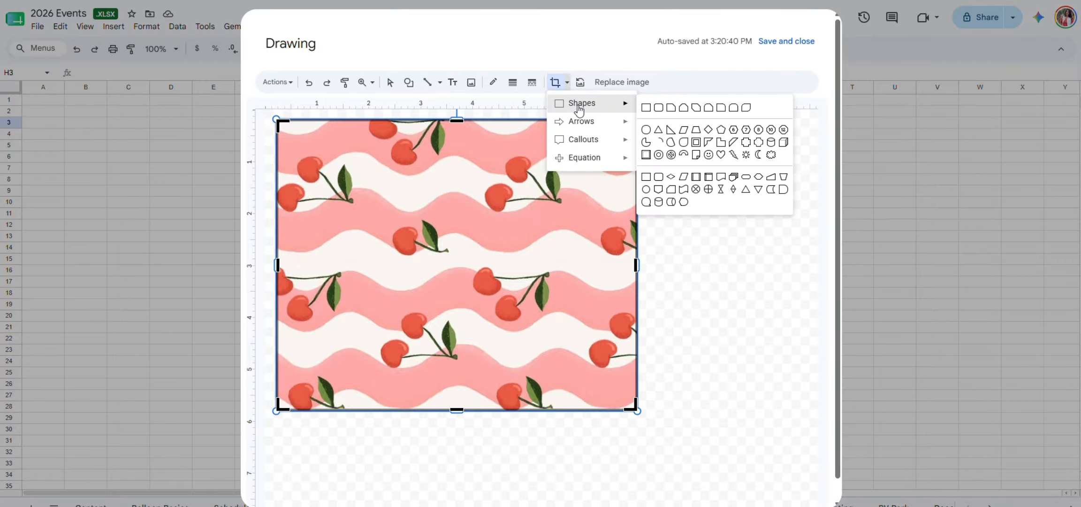
{"action": "left_click", "coordinate": [781, 190]}
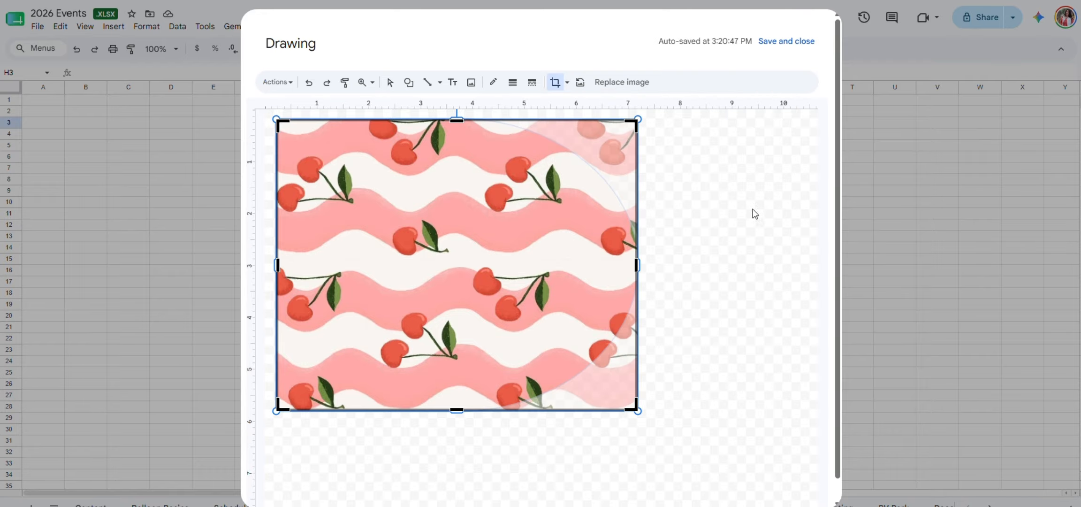
{"action": "left_click", "coordinate": [642, 294]}
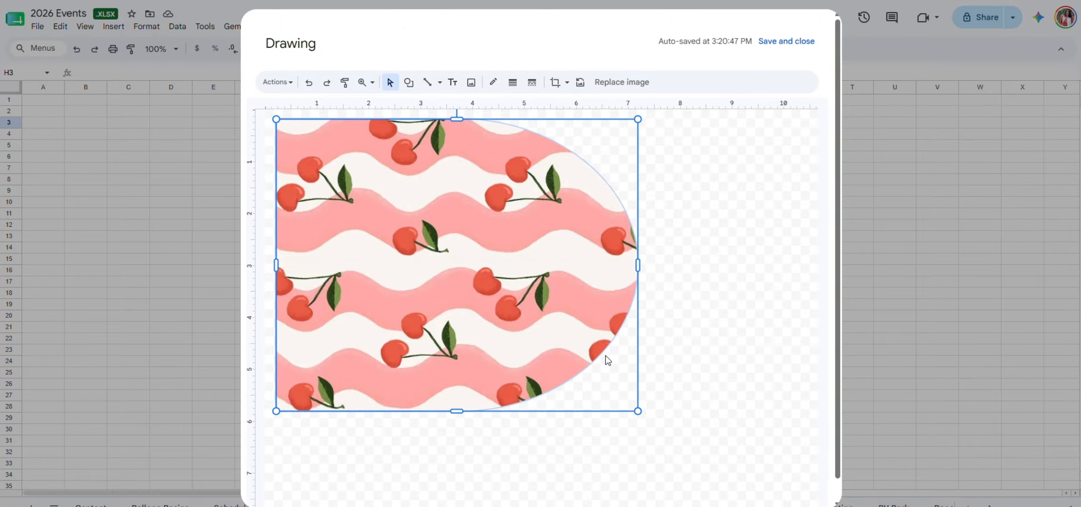
{"action": "left_click_drag", "start_coordinate": [638, 411], "coordinate": [447, 276]}
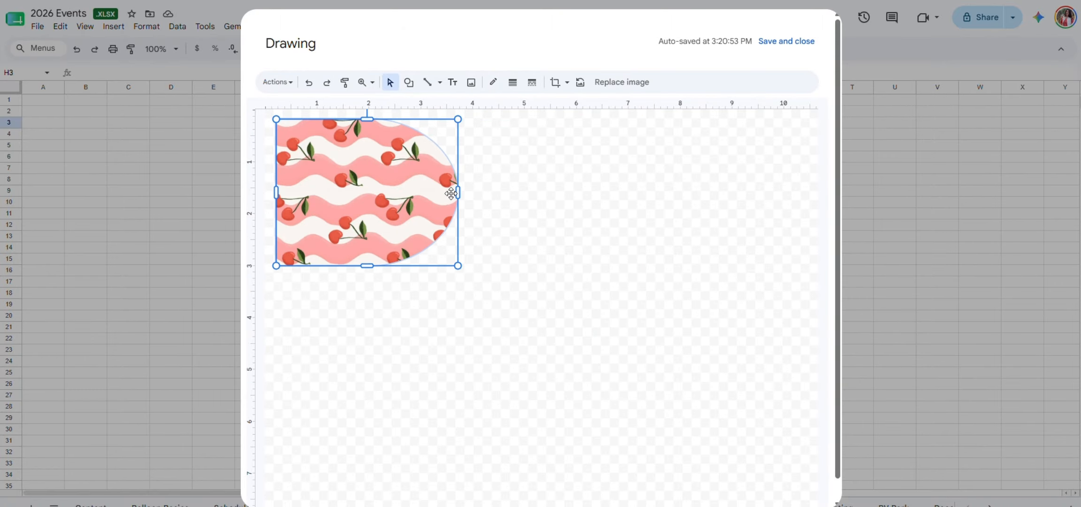
Widen the cherry shape, scale it down, and move and rotate it 90 degrees counterclockwise into an arch with its rounded end up
{"action": "left_click_drag", "start_coordinate": [459, 195], "coordinate": [496, 203]}
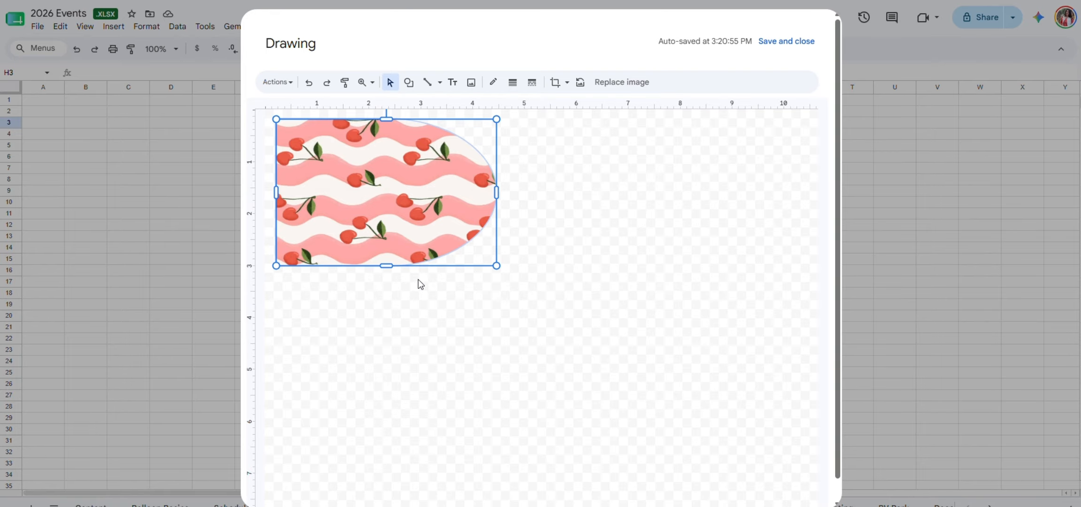
{"action": "left_click_drag", "start_coordinate": [496, 265], "coordinate": [450, 235]}
{"action": "left_click_drag", "start_coordinate": [372, 190], "coordinate": [473, 269]}
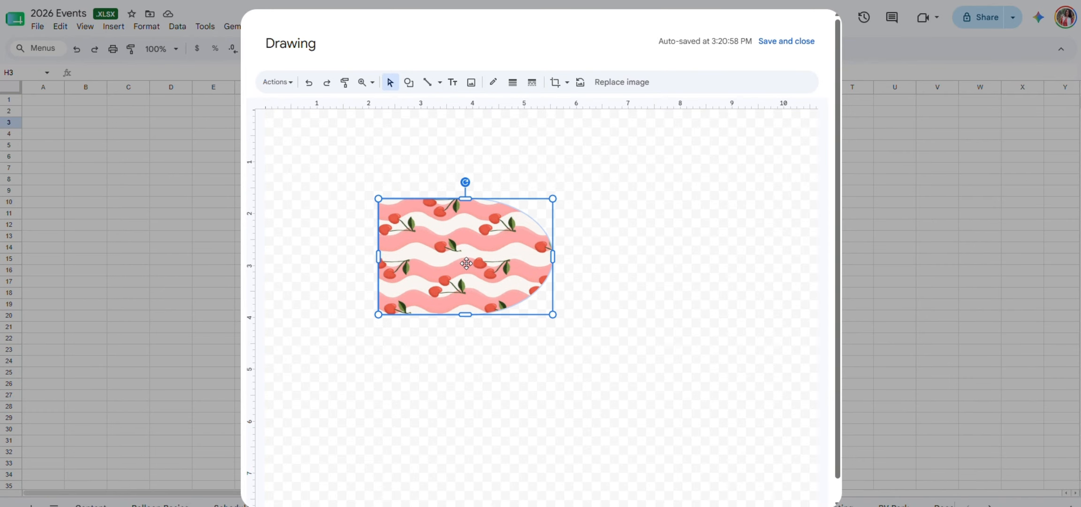
{"action": "left_click_drag", "start_coordinate": [462, 181], "coordinate": [382, 252]}
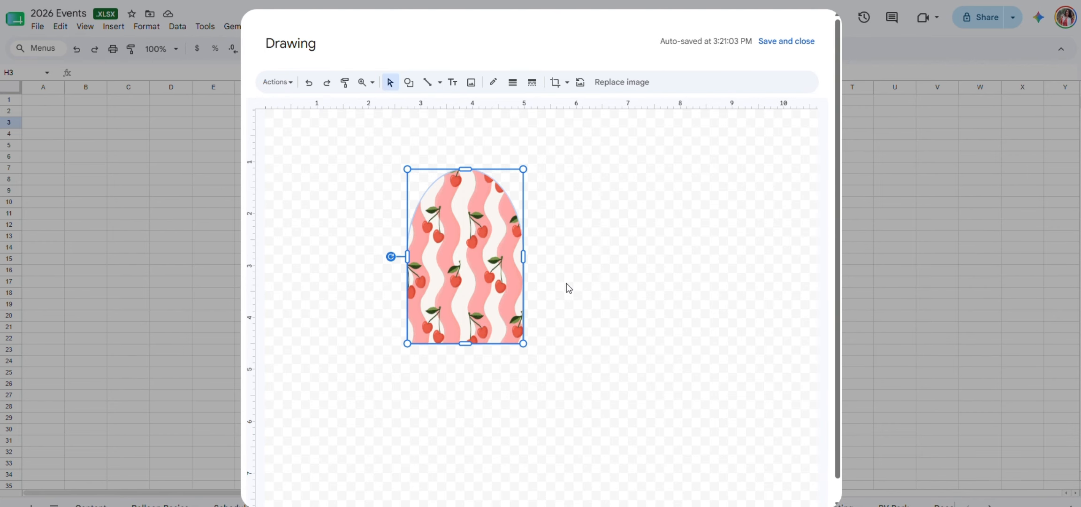
Shift the cherry arch slightly left and scale it down to about 1.8 by 2.7 inches
{"action": "left_click", "coordinate": [566, 287]}
{"action": "left_click", "coordinate": [491, 291]}
{"action": "left_click_drag", "start_coordinate": [441, 294], "coordinate": [441, 294]}
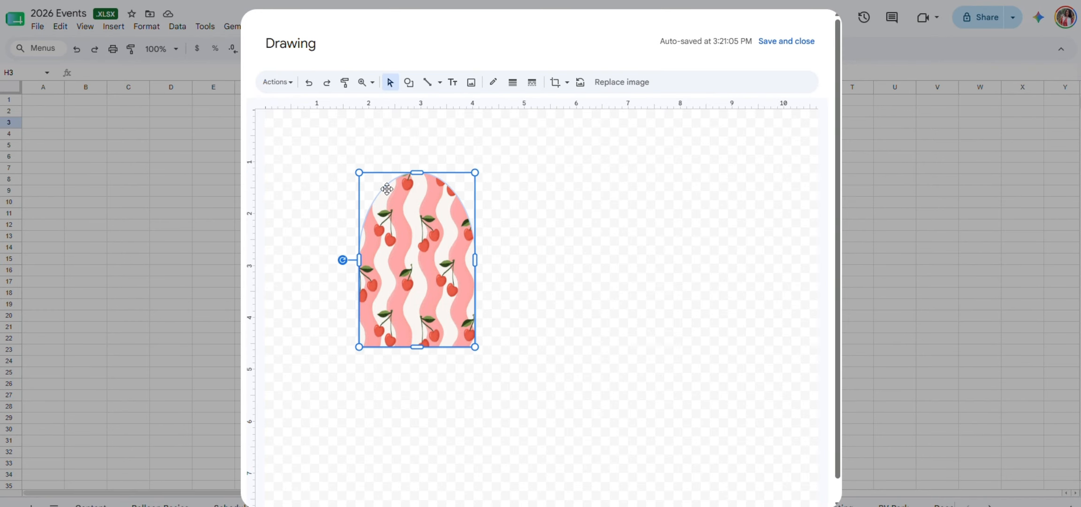
{"action": "left_click_drag", "start_coordinate": [359, 171], "coordinate": [381, 205]}
{"action": "left_click", "coordinate": [511, 246]}
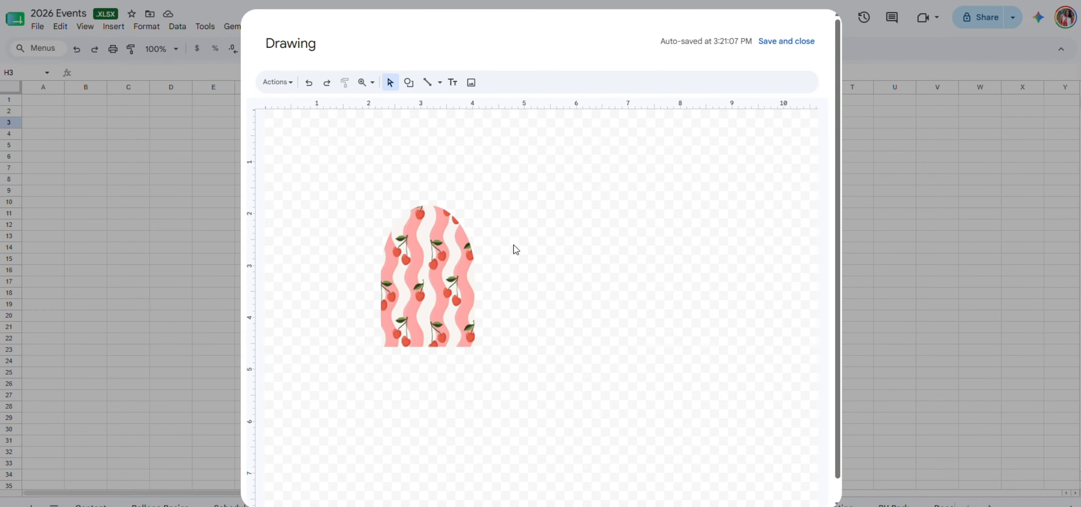
Draw a D-shaped flowchart shape about 3 by 1.5 inches, above and to the right of the cherry arch
{"action": "left_click", "coordinate": [408, 83]}
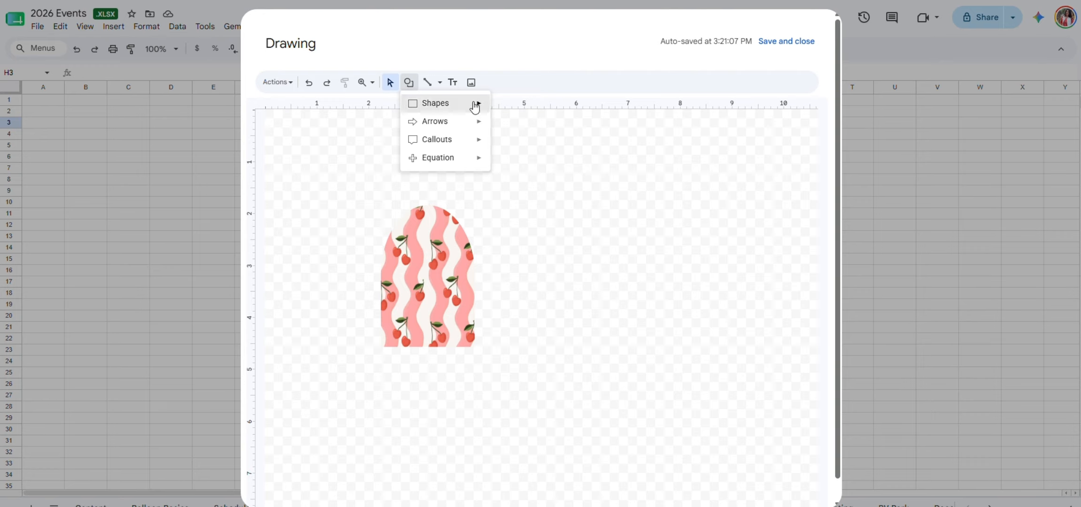
{"action": "mouse_move", "coordinate": [473, 107]}
{"action": "left_click", "coordinate": [635, 188]}
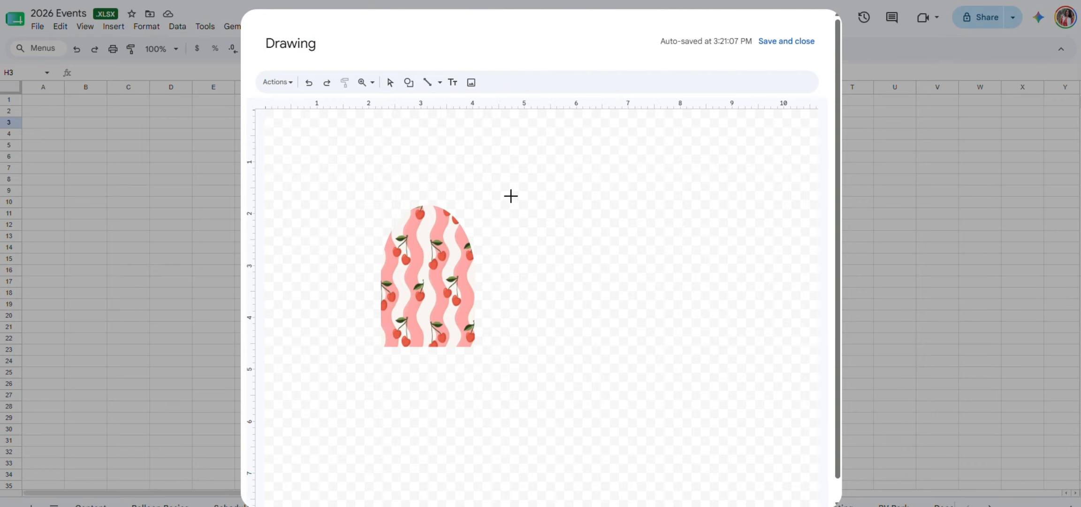
{"action": "left_click_drag", "start_coordinate": [479, 162], "coordinate": [631, 241]}
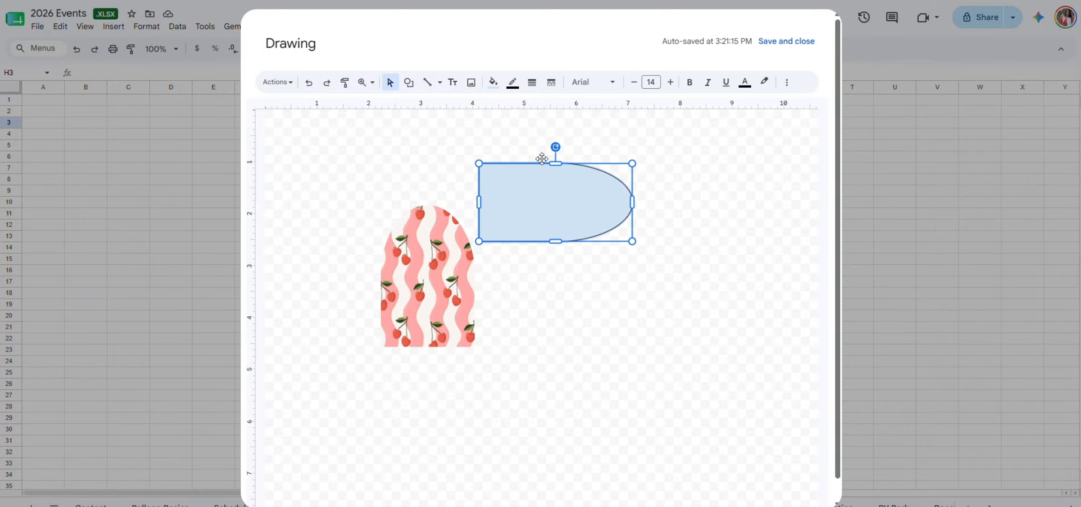
Rotate the blue shape into an upright arch, set it against the cherry arch's right side, and resize it to about 1.8 by 3.2 inches
{"action": "left_click_drag", "start_coordinate": [556, 146], "coordinate": [467, 203]}
{"action": "left_click_drag", "start_coordinate": [558, 200], "coordinate": [520, 266]}
{"action": "left_click_drag", "start_coordinate": [553, 194], "coordinate": [569, 185]}
{"action": "left_click", "coordinate": [608, 229]}
{"action": "left_click", "coordinate": [510, 193]}
{"action": "left_click", "coordinate": [521, 183]}
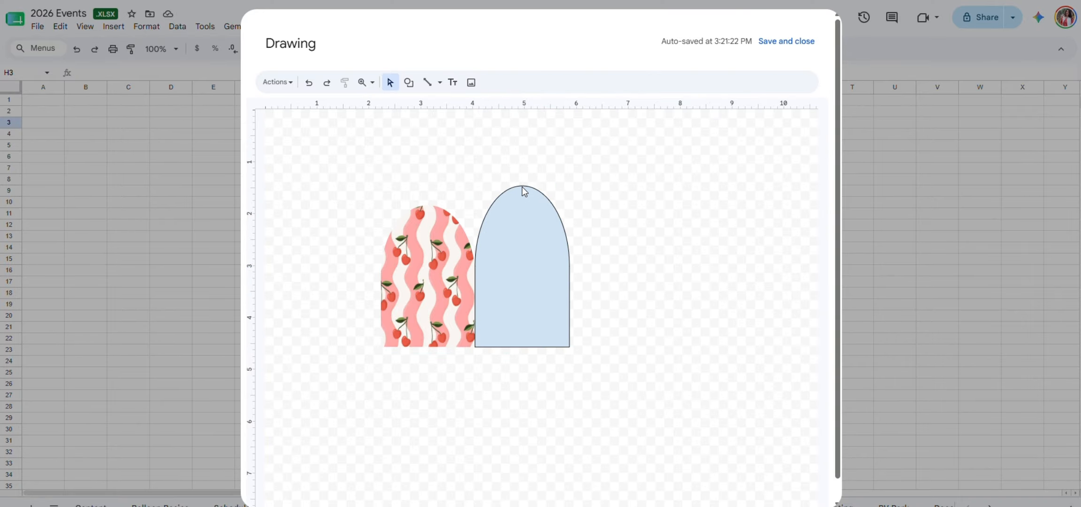
{"action": "left_click", "coordinate": [519, 190]}
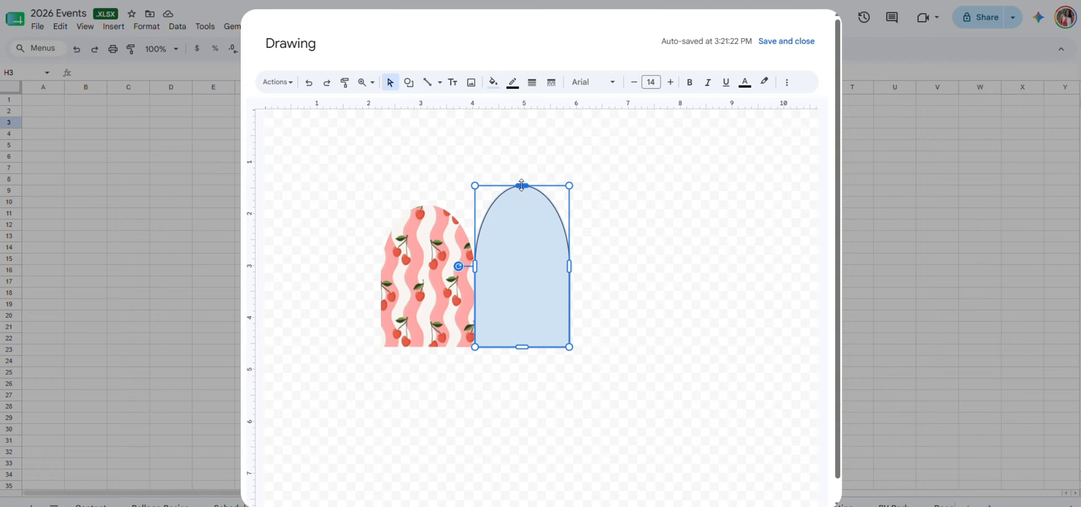
{"action": "left_click_drag", "start_coordinate": [521, 186], "coordinate": [521, 180]}
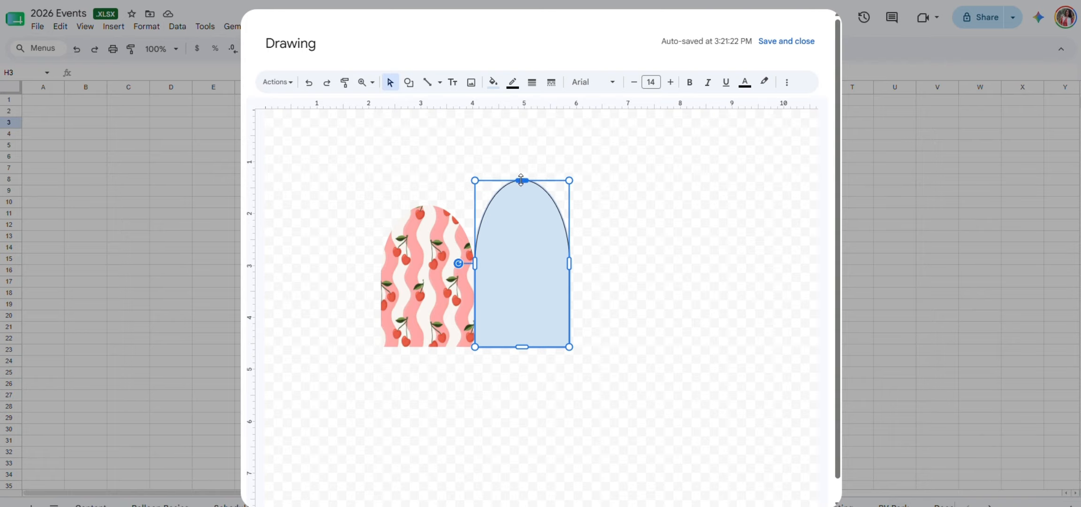
Fill the blue arch with the pink sampled from the cherry pattern's waves
{"action": "left_click", "coordinate": [493, 83]}
{"action": "left_click", "coordinate": [510, 138]}
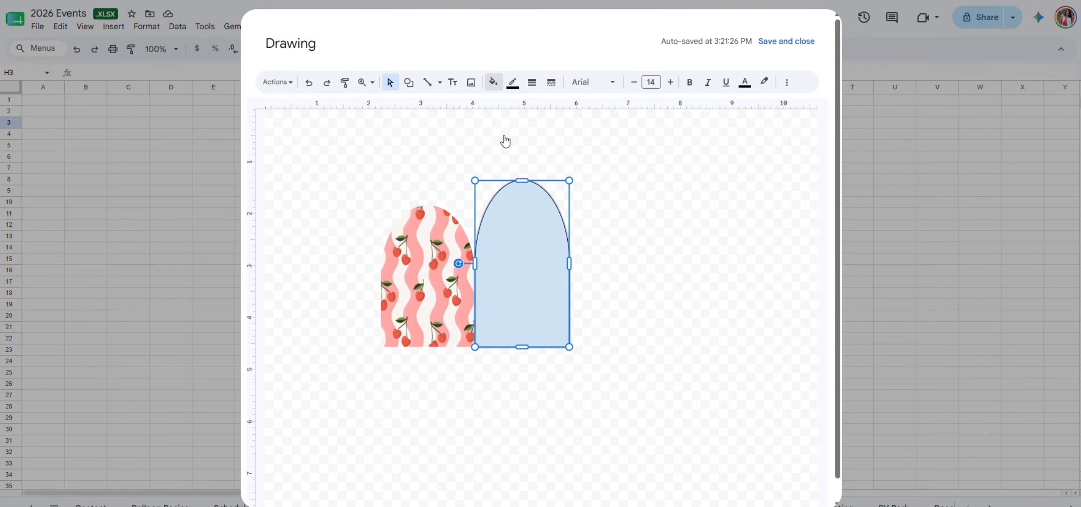
{"action": "left_click", "coordinate": [438, 226]}
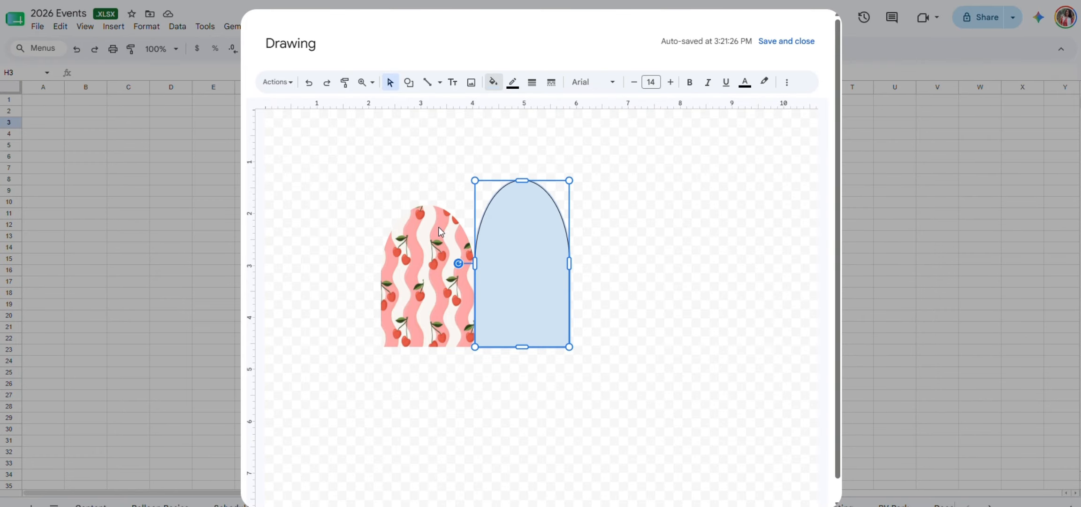
{"action": "left_click", "coordinate": [622, 249]}
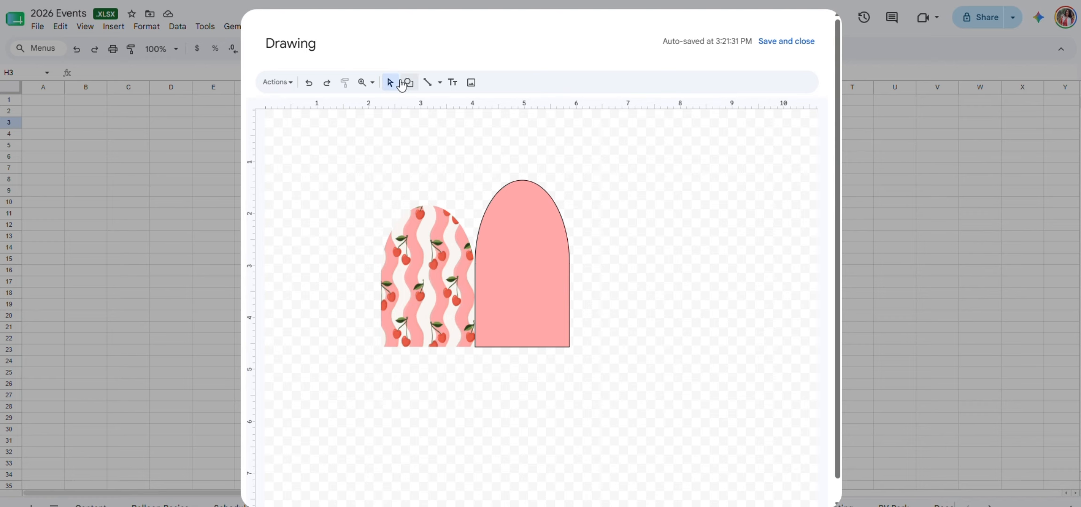
Add a text box reading "Mon Cherie" on the upper half of the pink arch
{"action": "left_click", "coordinate": [452, 83]}
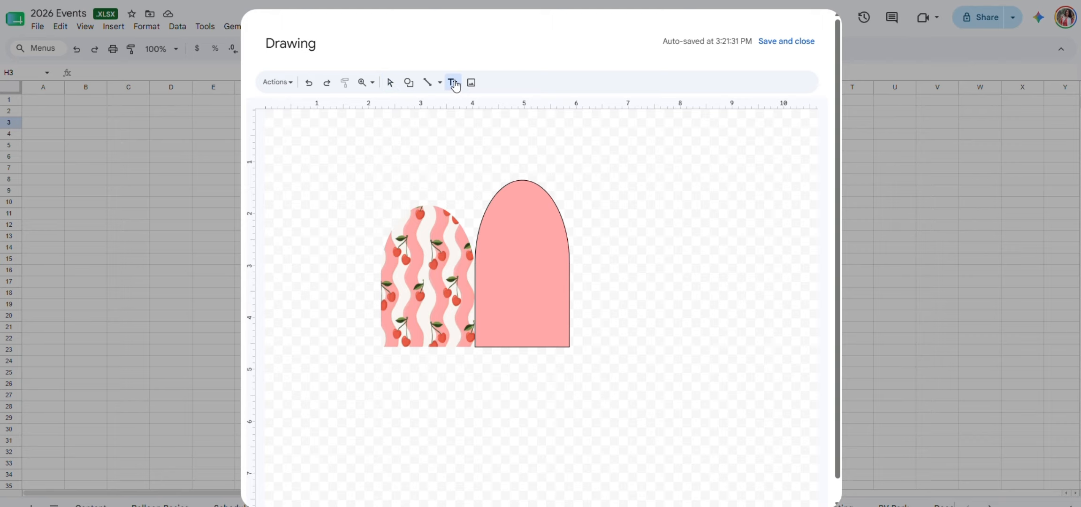
{"action": "left_click", "coordinate": [453, 84]}
{"action": "left_click", "coordinate": [453, 84]}
{"action": "left_click_drag", "start_coordinate": [486, 218], "coordinate": [562, 265]}
{"action": "type", "text": "Mon Cherie"}
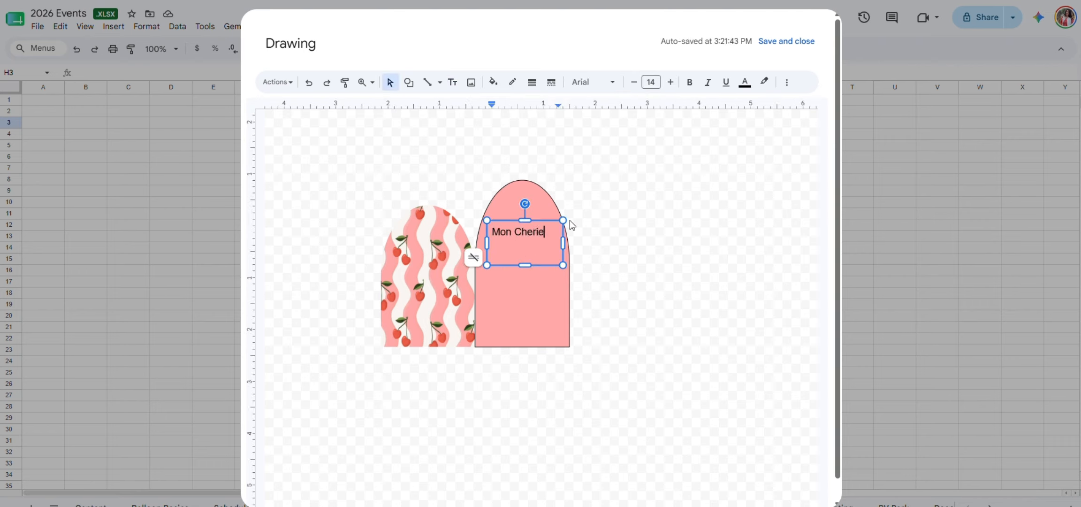
{"action": "left_click", "coordinate": [569, 221]}
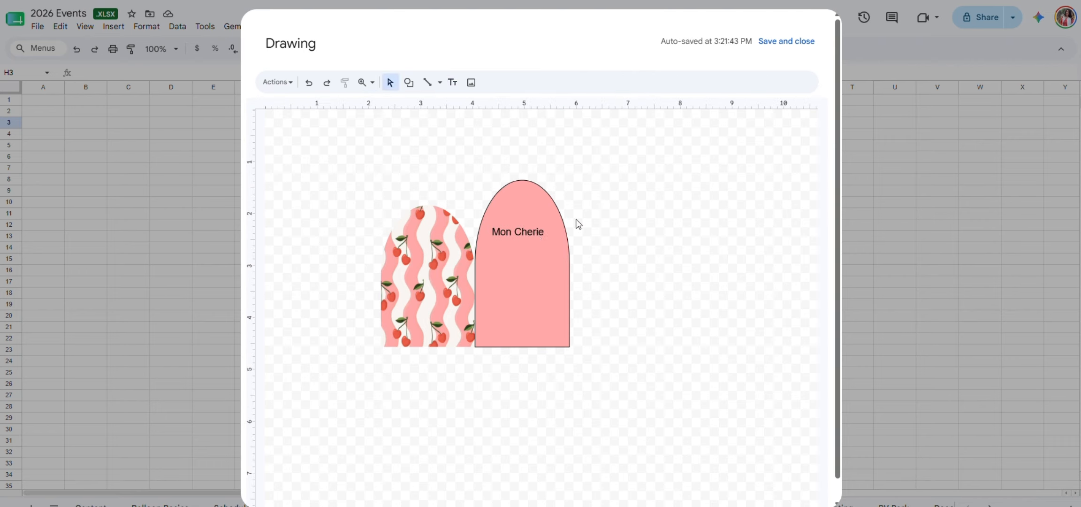
Set the "Mon Cherie" text to the Caveat font at size 27
{"action": "double_click", "coordinate": [525, 234]}
{"action": "triple_click", "coordinate": [525, 234]}
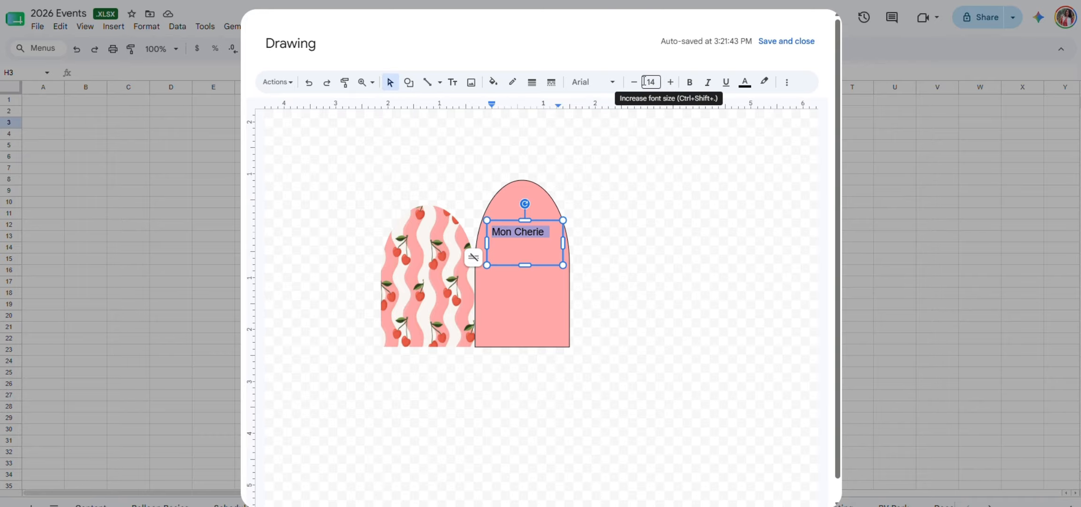
{"action": "left_click", "coordinate": [612, 83]}
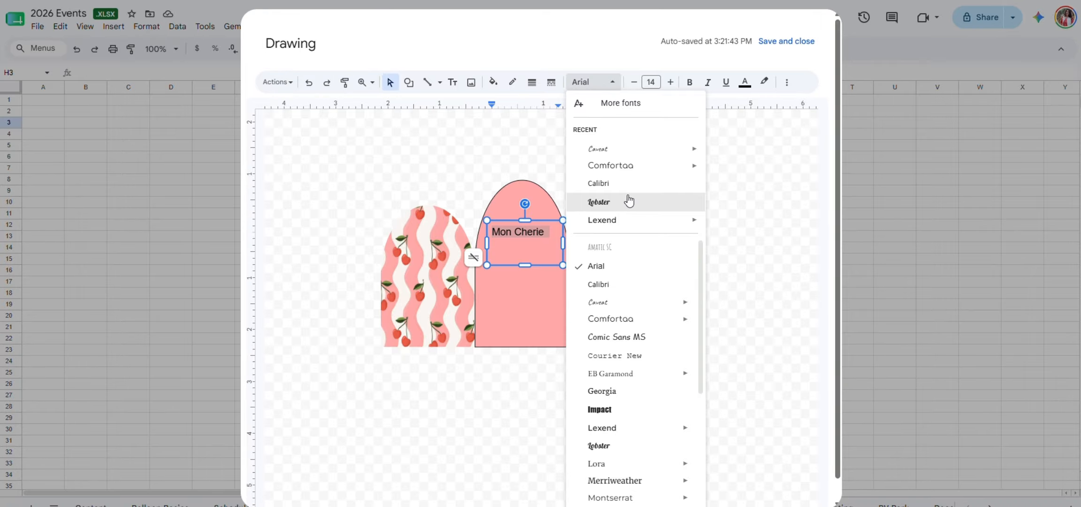
{"action": "left_click", "coordinate": [608, 150]}
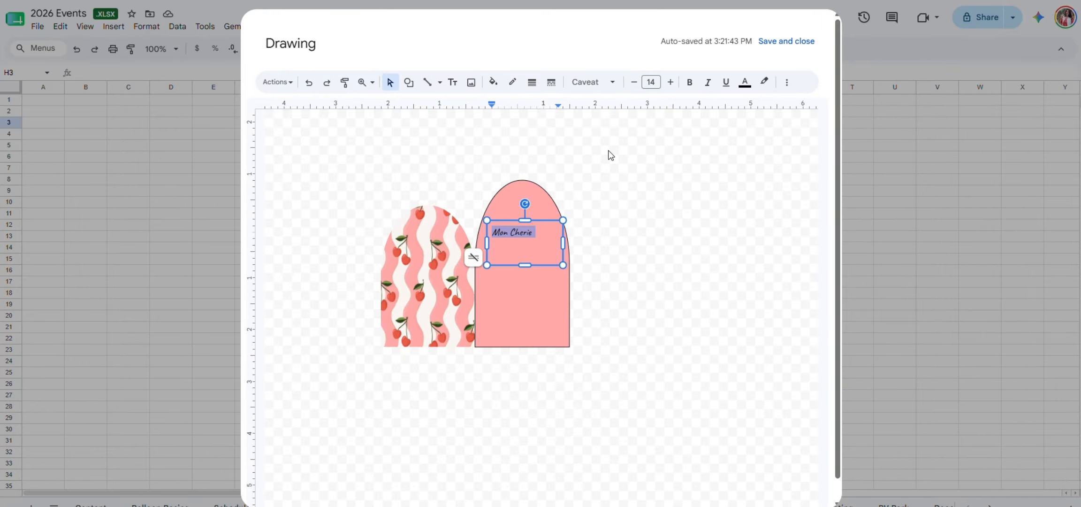
{"action": "left_click", "coordinate": [670, 82]}
{"action": "left_click", "coordinate": [671, 82]}
{"action": "left_click", "coordinate": [671, 82]}
{"action": "left_click", "coordinate": [670, 82]}
{"action": "left_click", "coordinate": [671, 82]}
{"action": "left_click", "coordinate": [670, 83]}
{"action": "left_click", "coordinate": [671, 82]}
{"action": "left_click", "coordinate": [670, 83]}
{"action": "left_click", "coordinate": [670, 83]}
{"action": "left_click", "coordinate": [671, 83]}
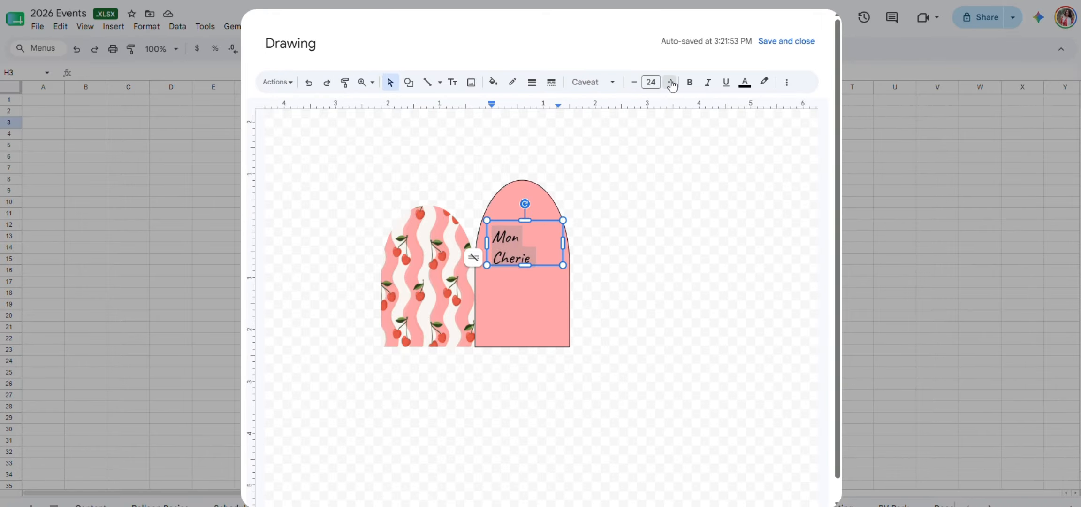
{"action": "left_click", "coordinate": [670, 82]}
{"action": "left_click", "coordinate": [670, 83]}
{"action": "left_click", "coordinate": [670, 83]}
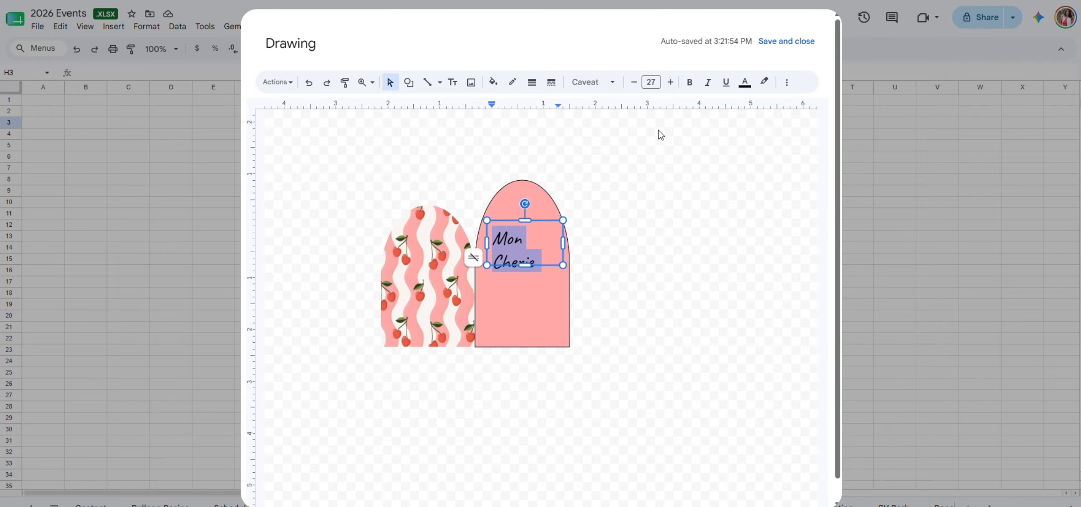
Centre-align the "Mon Cherie" text and move its box slightly up within the pink arch
{"action": "left_click", "coordinate": [786, 83]}
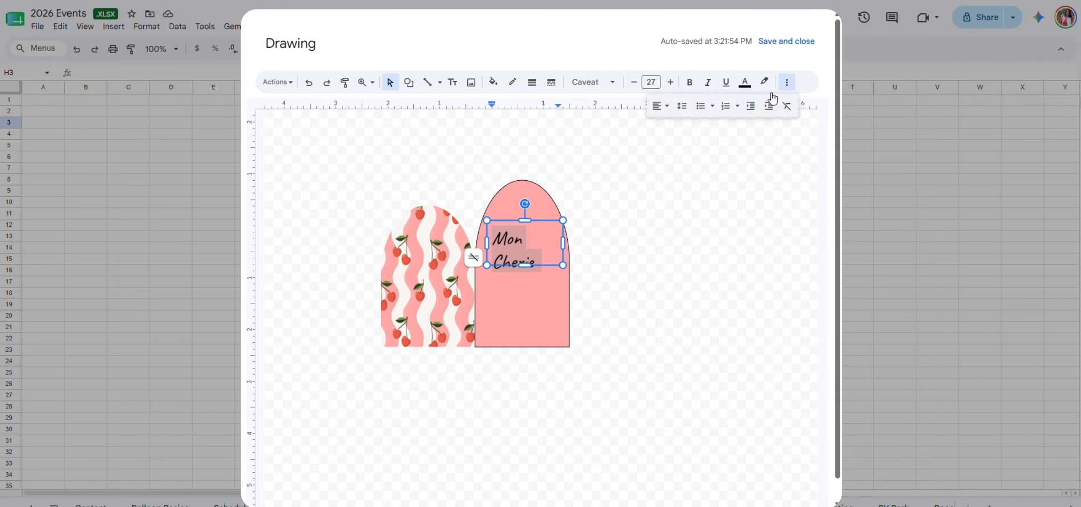
{"action": "left_click", "coordinate": [660, 106]}
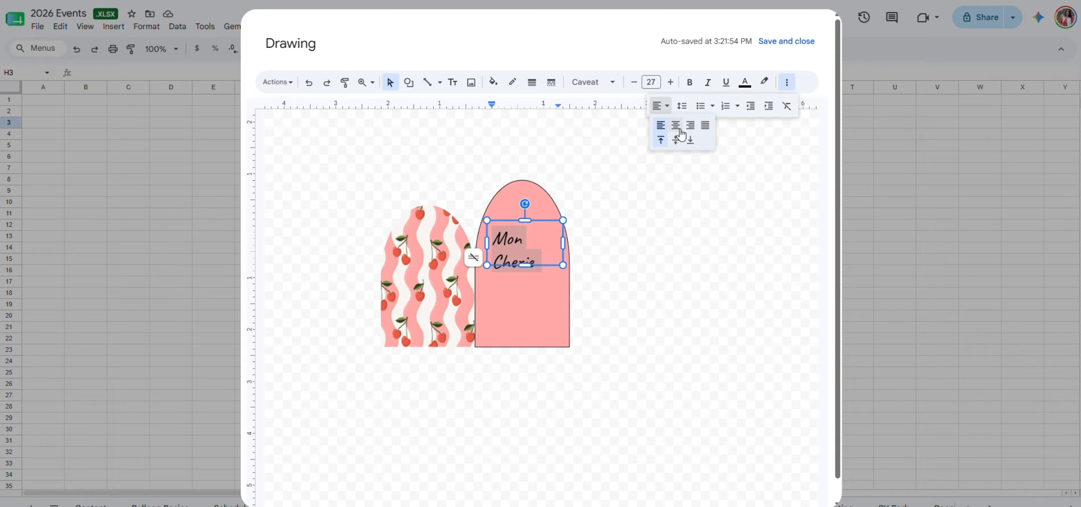
{"action": "left_click", "coordinate": [678, 128]}
{"action": "left_click", "coordinate": [581, 238]}
{"action": "left_click_drag", "start_coordinate": [526, 259], "coordinate": [534, 256]}
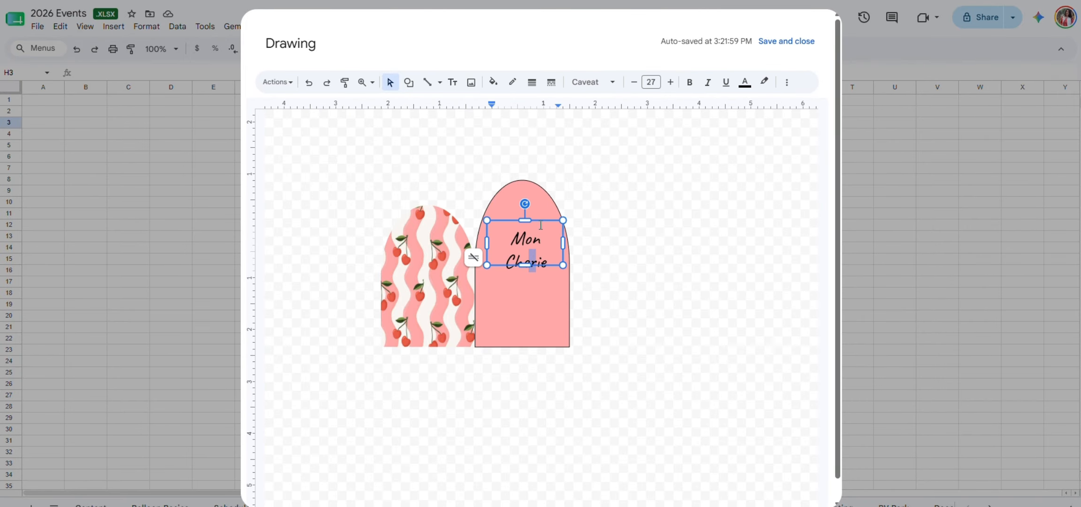
{"action": "left_click_drag", "start_coordinate": [543, 220], "coordinate": [540, 209]}
{"action": "left_click", "coordinate": [616, 221]}
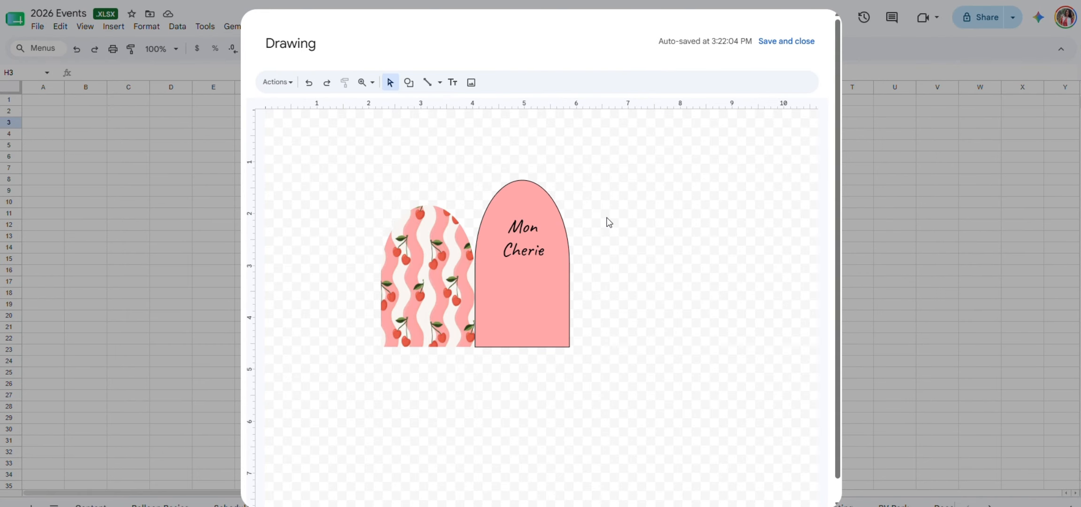
Draw a small circle about 0.5 inch across beside the base of the pink arch, narrowing it slightly to make it round
{"action": "left_click", "coordinate": [409, 82]}
{"action": "mouse_move", "coordinate": [425, 105]}
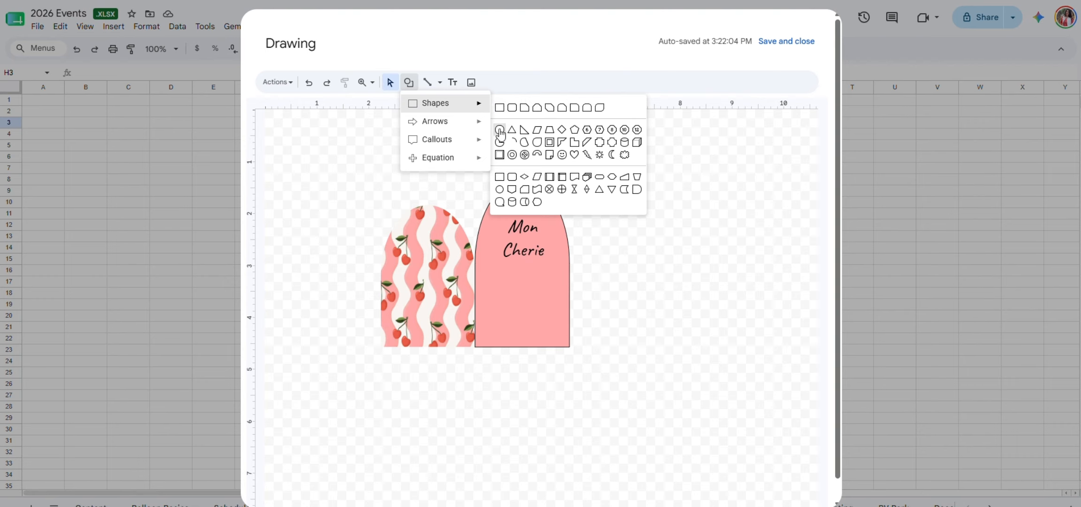
{"action": "left_click", "coordinate": [501, 109]}
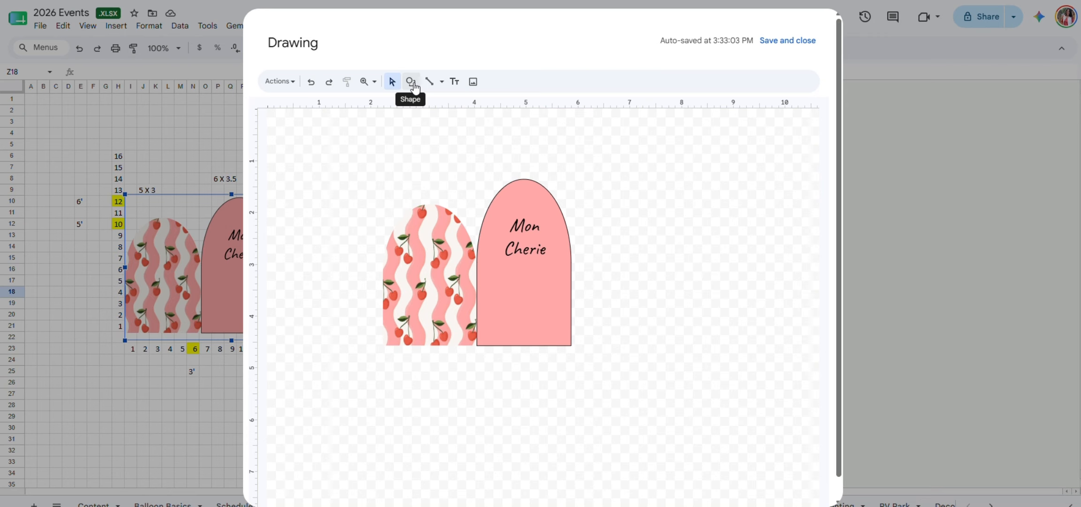
{"action": "left_click", "coordinate": [409, 81]}
{"action": "mouse_move", "coordinate": [431, 112]}
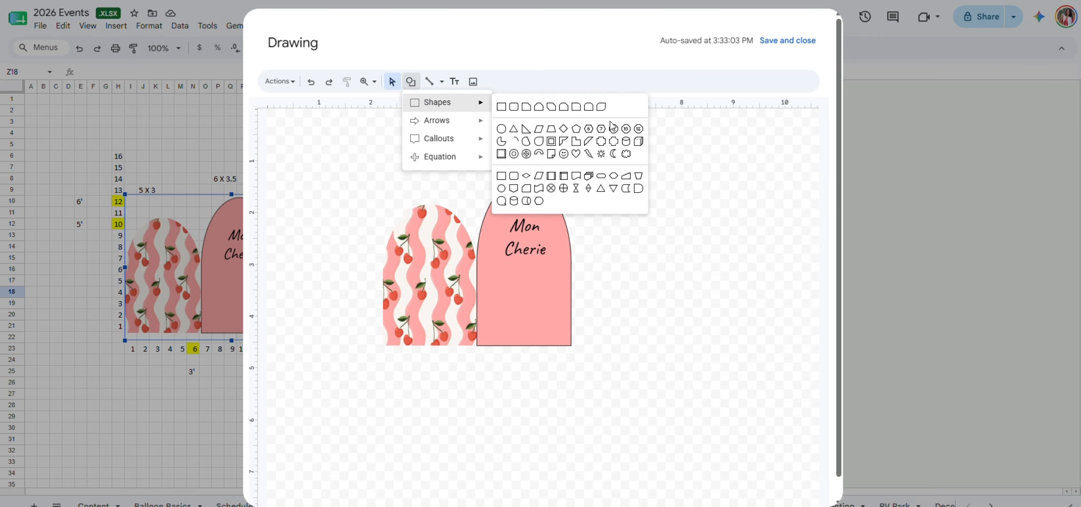
{"action": "left_click", "coordinate": [501, 128]}
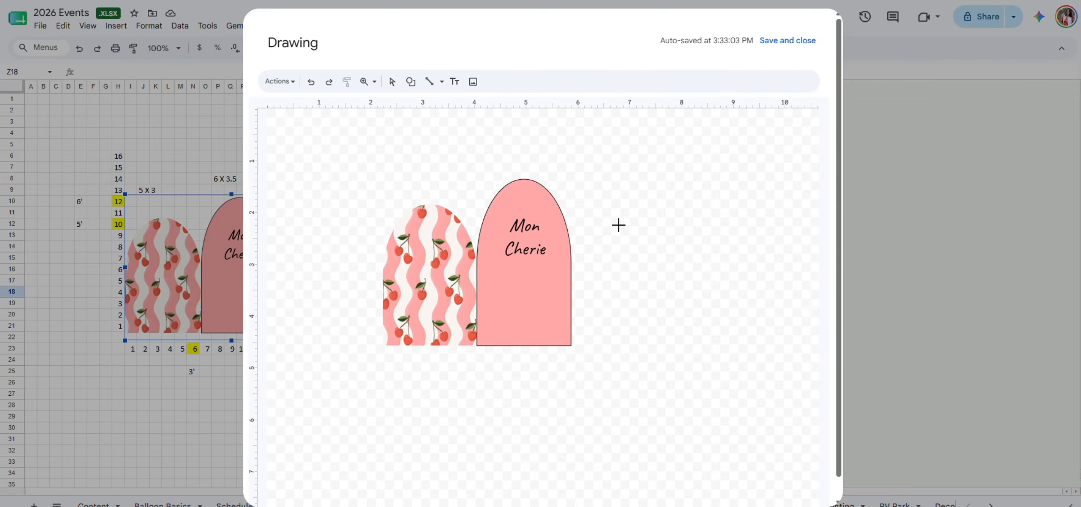
{"action": "left_click_drag", "start_coordinate": [584, 322], "coordinate": [608, 346]}
{"action": "left_click", "coordinate": [623, 344]}
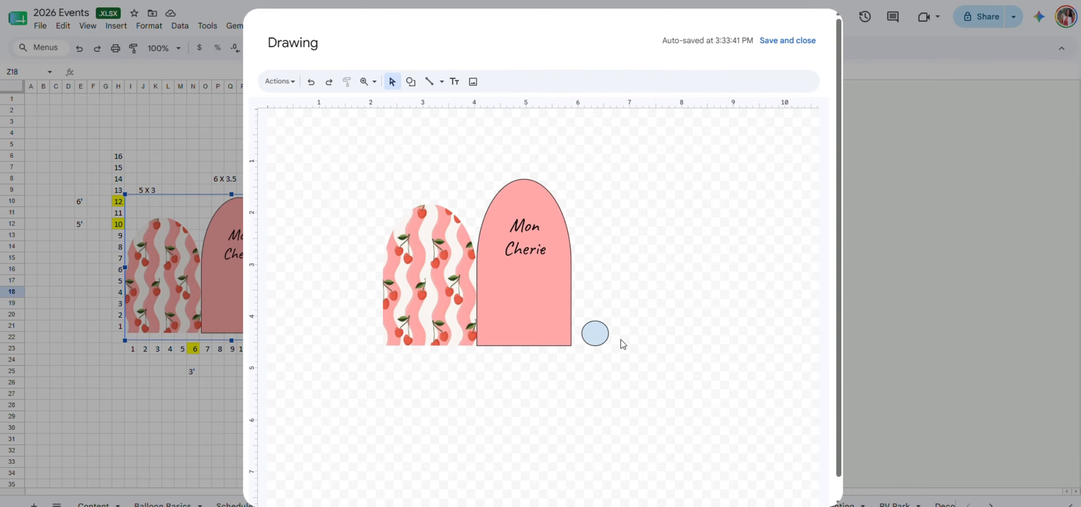
{"action": "left_click", "coordinate": [604, 342]}
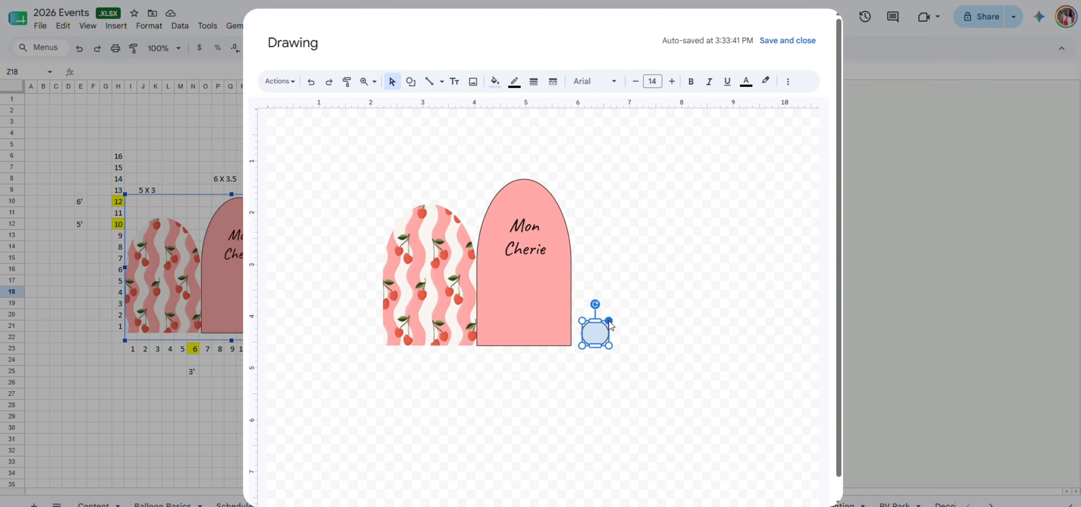
{"action": "left_click_drag", "start_coordinate": [605, 321], "coordinate": [605, 320]}
{"action": "left_click", "coordinate": [598, 330]}
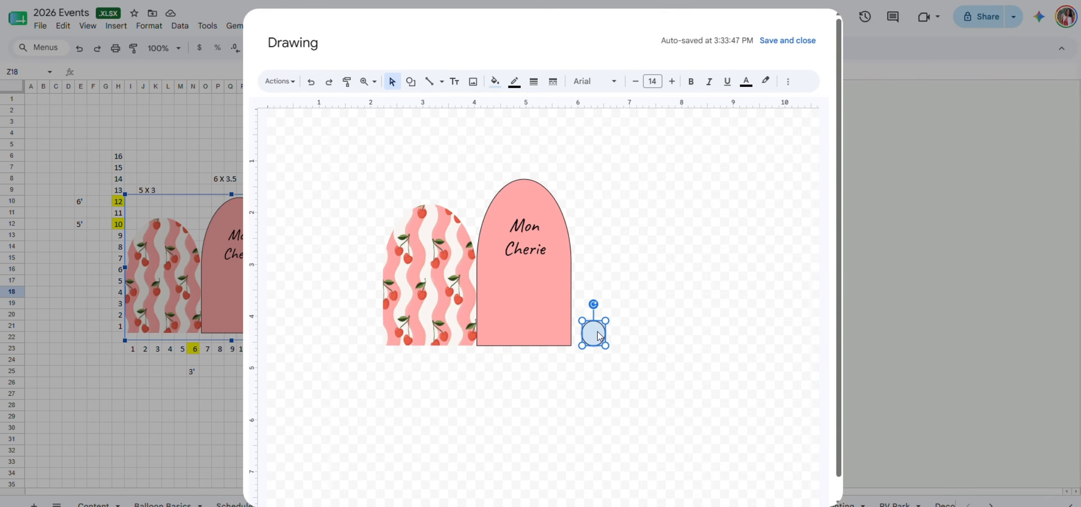
Fill the small circle beside the pink arch with the leaf green sampled from the patterned arch
{"action": "left_click", "coordinate": [497, 85]}
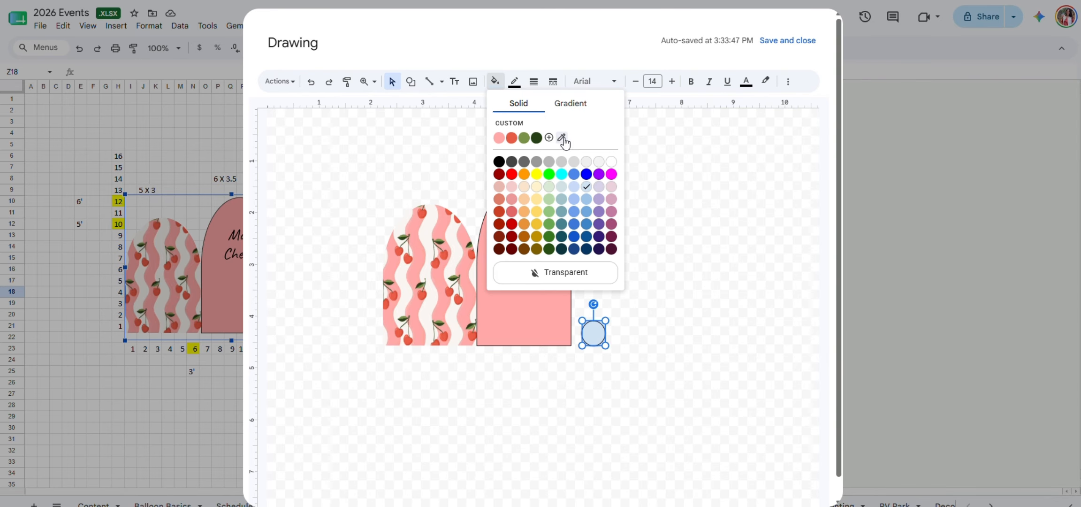
{"action": "left_click", "coordinate": [560, 138]}
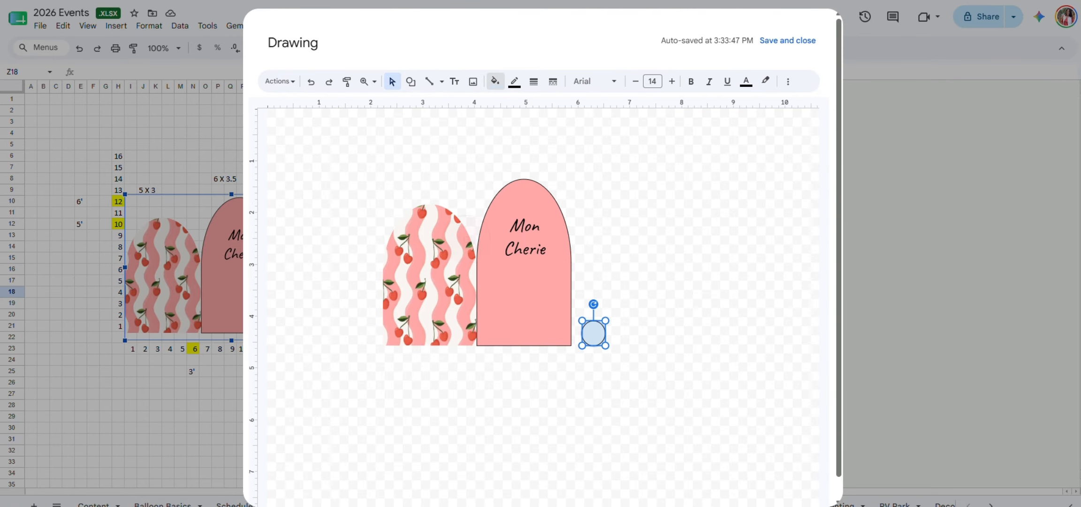
{"action": "left_click", "coordinate": [439, 243]}
{"action": "left_click", "coordinate": [593, 267]}
{"action": "left_click", "coordinate": [597, 332]}
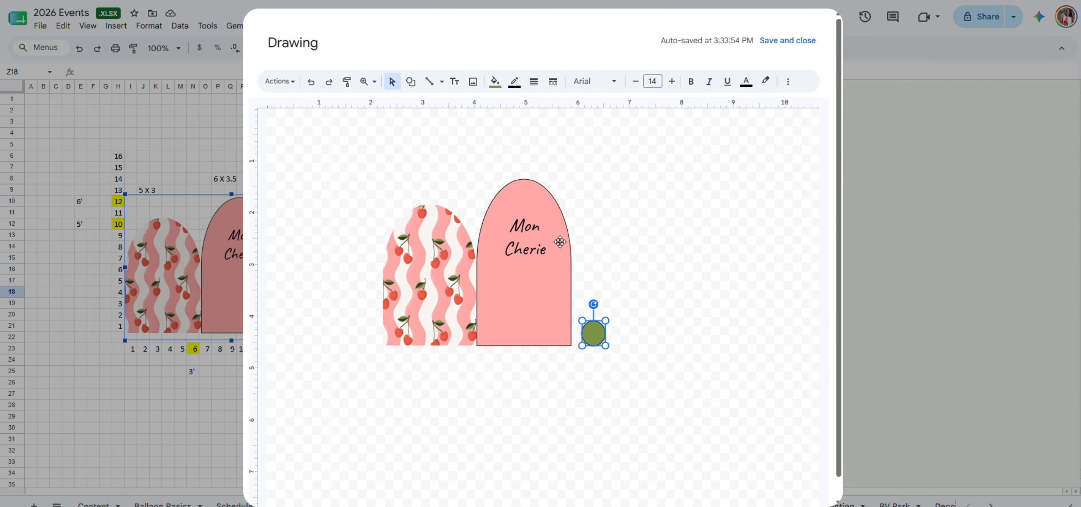
{"action": "left_click", "coordinate": [656, 295]}
Duplicate the green circle repeatedly into a diagonal row of copies and set two of them aside
{"action": "left_click", "coordinate": [593, 333]}
{"action": "key", "text": "ctrl+d"}
{"action": "key", "text": "ctrl+d"}
{"action": "key", "text": "ctrl+d"}
{"action": "key", "text": "ctrl+d"}
{"action": "key", "text": "ctrl+d"}
{"action": "key", "text": "ctrl+d"}
{"action": "key", "text": "ctrl+d"}
{"action": "key", "text": "ctrl+d"}
{"action": "key", "text": "ctrl+d"}
{"action": "key", "text": "ctrl+d"}
{"action": "key", "text": "ctrl+d"}
{"action": "key", "text": "ctrl+d"}
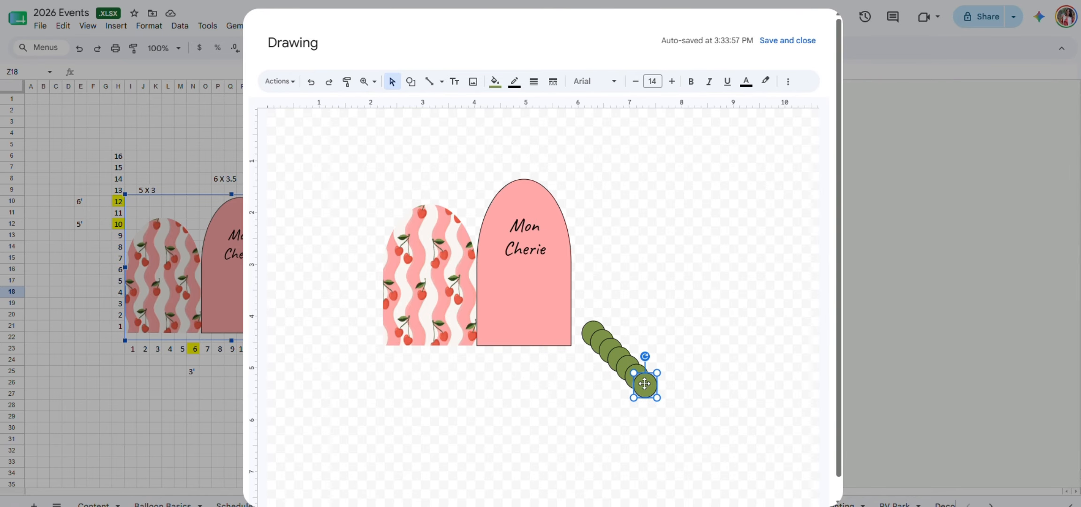
{"action": "key", "text": "ctrl+d"}
{"action": "key", "text": "ctrl+d"}
{"action": "key", "text": "ctrl+d"}
{"action": "key", "text": "ctrl+d"}
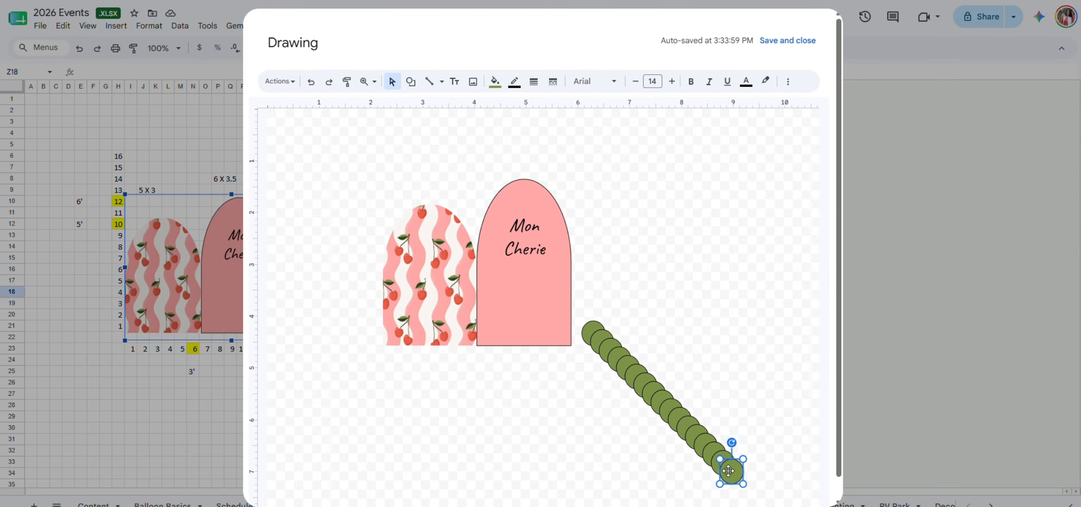
{"action": "left_click_drag", "start_coordinate": [730, 470], "coordinate": [697, 275]}
{"action": "left_click_drag", "start_coordinate": [721, 460], "coordinate": [732, 328]}
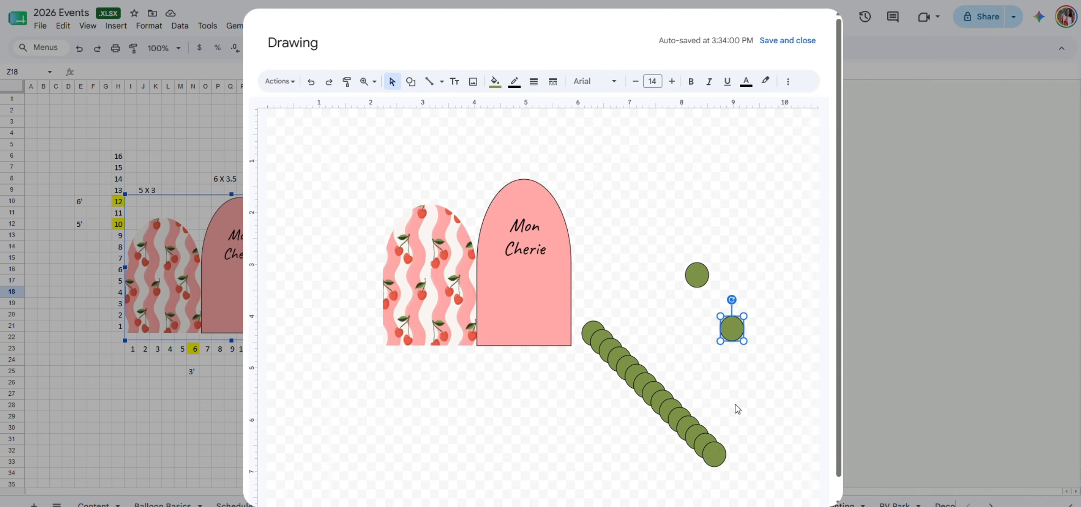
Stack the green circles in an overlapping cluster at the base of the pink arch's right edge, narrowing as it rises
{"action": "left_click", "coordinate": [591, 334]}
{"action": "mouse_move", "coordinate": [590, 334]}
{"action": "left_mouse_down"}
{"action": "mouse_move", "coordinate": [579, 337]}
{"action": "mouse_move", "coordinate": [618, 336]}
{"action": "mouse_move", "coordinate": [616, 361]}
{"action": "mouse_move", "coordinate": [576, 322]}
{"action": "left_mouse_up"}
{"action": "left_click", "coordinate": [662, 352]}
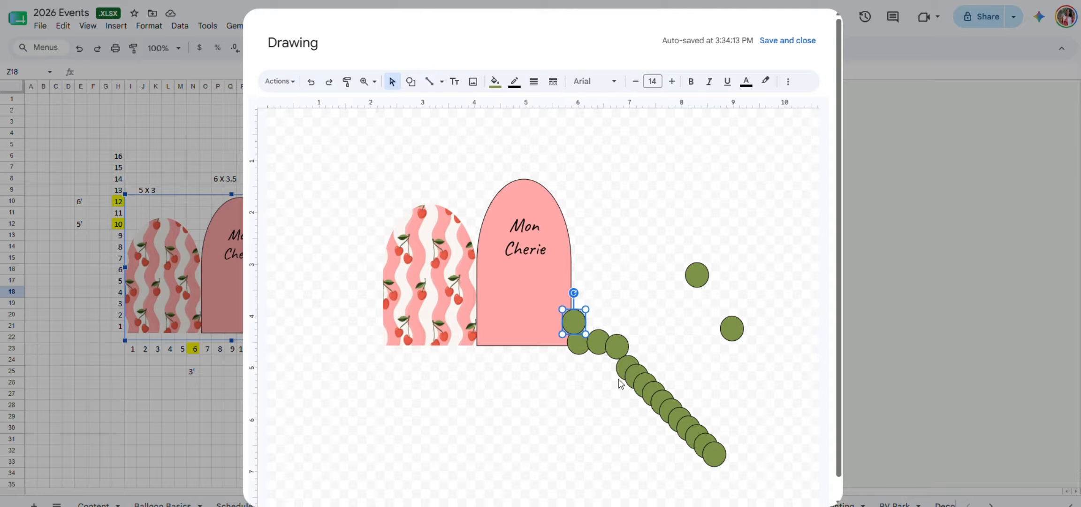
{"action": "left_click_drag", "start_coordinate": [620, 365], "coordinate": [587, 325]}
{"action": "left_click_drag", "start_coordinate": [632, 379], "coordinate": [601, 309]}
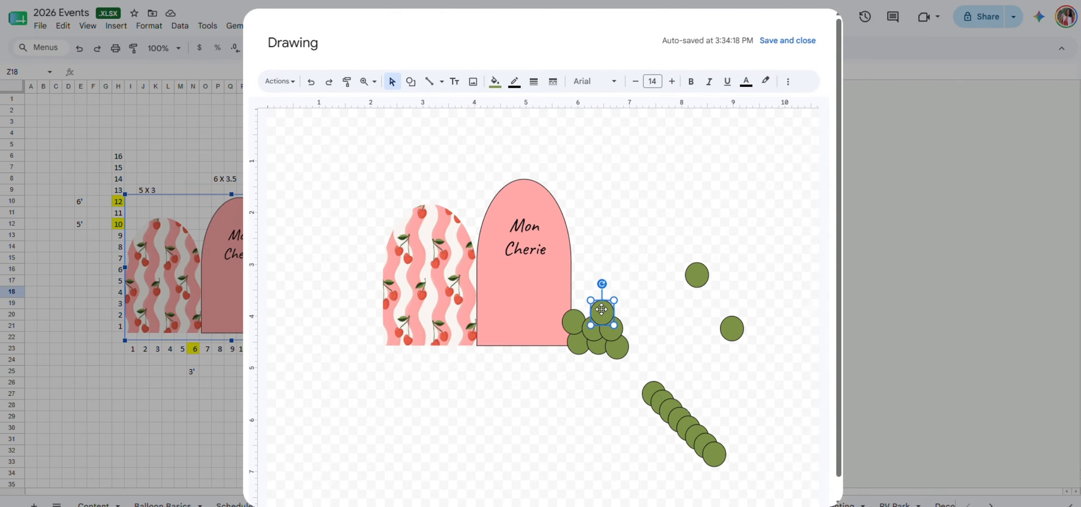
{"action": "left_click_drag", "start_coordinate": [653, 393], "coordinate": [584, 305]}
{"action": "left_click_drag", "start_coordinate": [661, 398], "coordinate": [578, 294]}
{"action": "left_click_drag", "start_coordinate": [671, 408], "coordinate": [594, 284]}
{"action": "left_click_drag", "start_coordinate": [674, 419], "coordinate": [570, 274]}
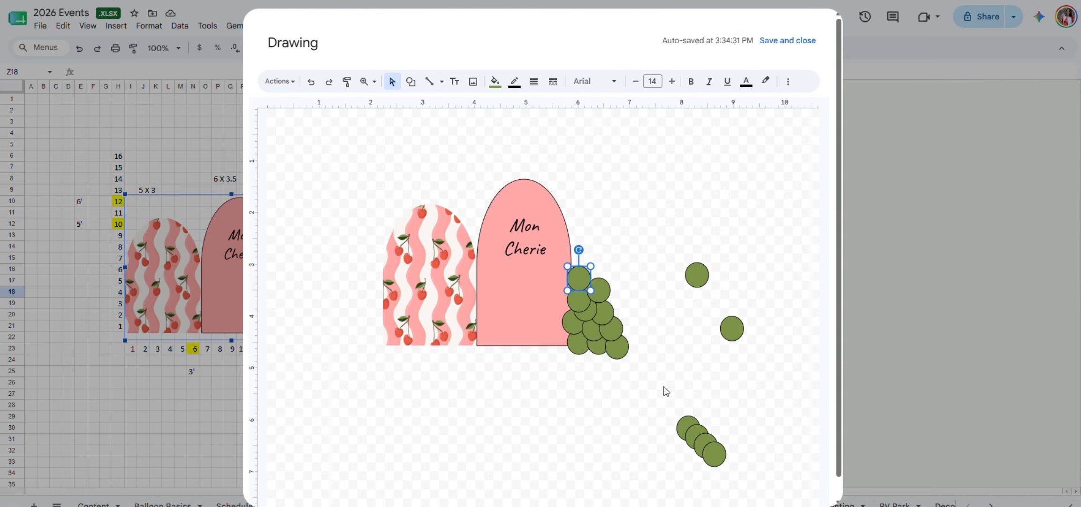
Continue the green circles up the pink arch's right edge to its top curve, adding the two spare circles along the outer side
{"action": "left_click_drag", "start_coordinate": [685, 416], "coordinate": [572, 248]}
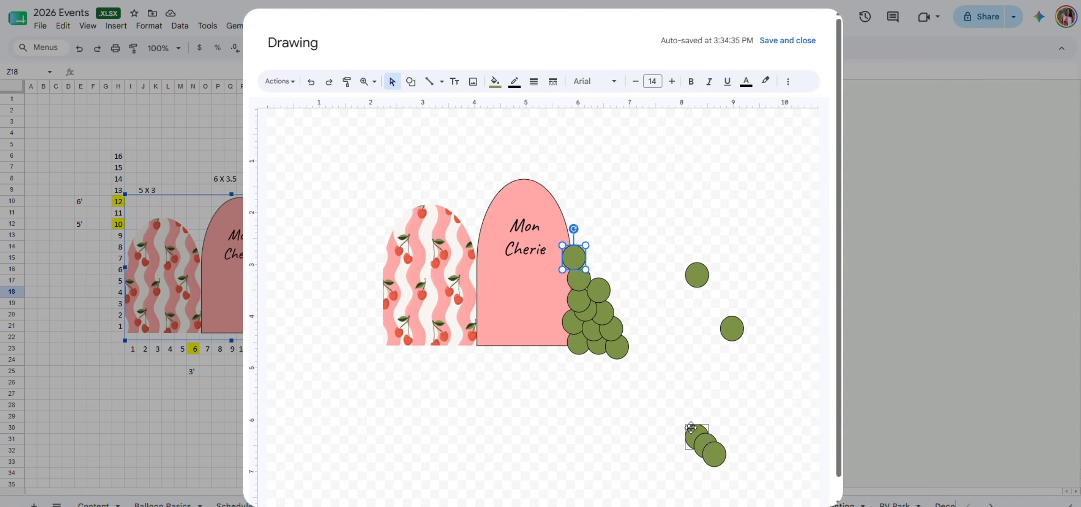
{"action": "left_click_drag", "start_coordinate": [690, 428], "coordinate": [566, 226]}
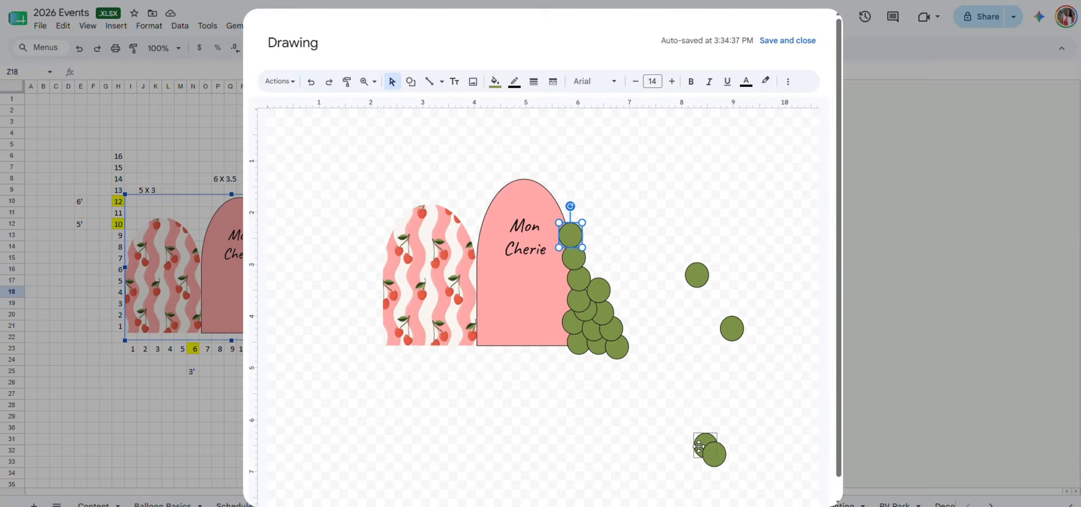
{"action": "left_click_drag", "start_coordinate": [699, 445], "coordinate": [560, 219]}
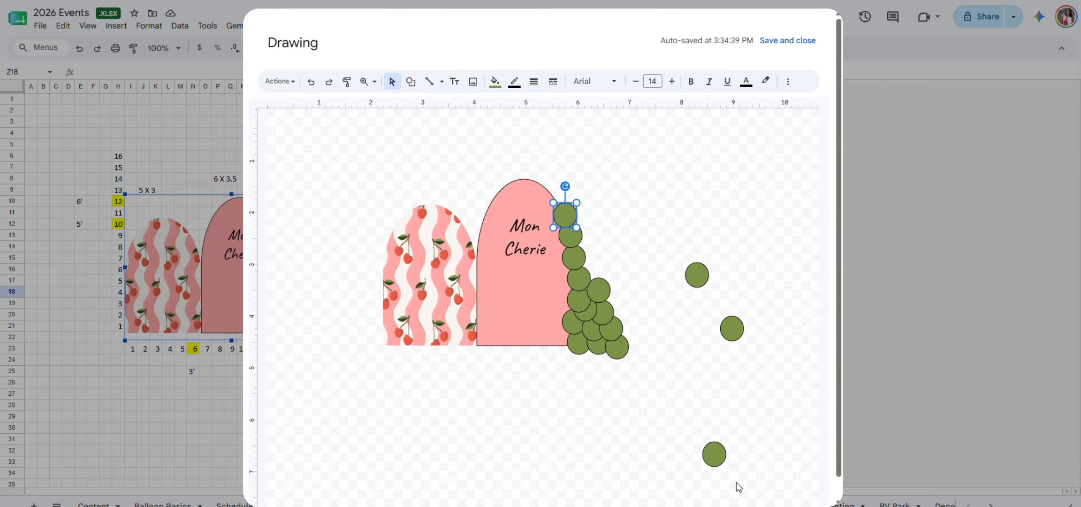
{"action": "left_click_drag", "start_coordinate": [714, 454], "coordinate": [552, 197]}
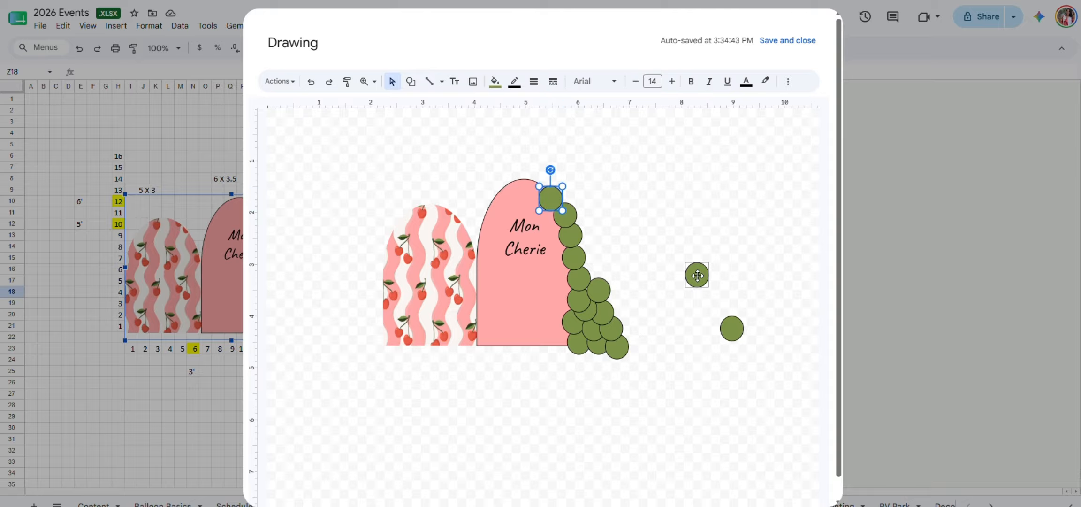
{"action": "left_click_drag", "start_coordinate": [697, 275], "coordinate": [589, 263]}
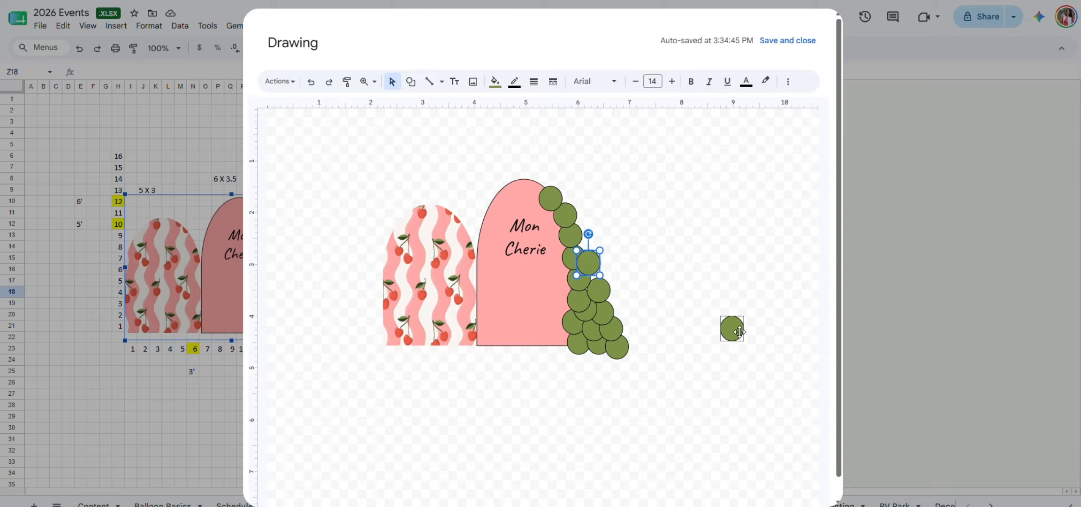
{"action": "left_click_drag", "start_coordinate": [739, 332], "coordinate": [574, 203]}
{"action": "left_click", "coordinate": [644, 359]}
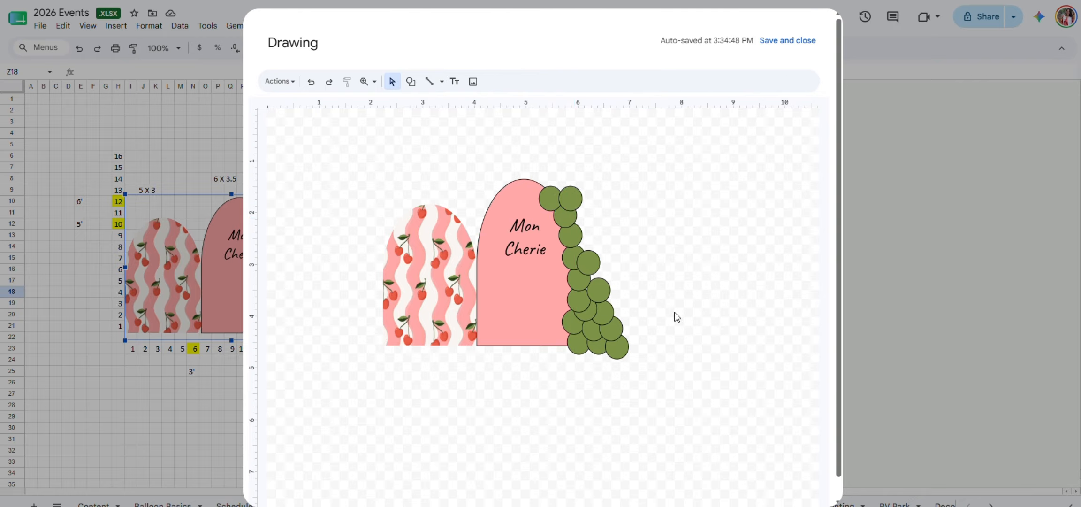
Nudge the overlapping green circles in the middle of the garland to tighten their arrangement
{"action": "left_click_drag", "start_coordinate": [589, 266], "coordinate": [587, 271]}
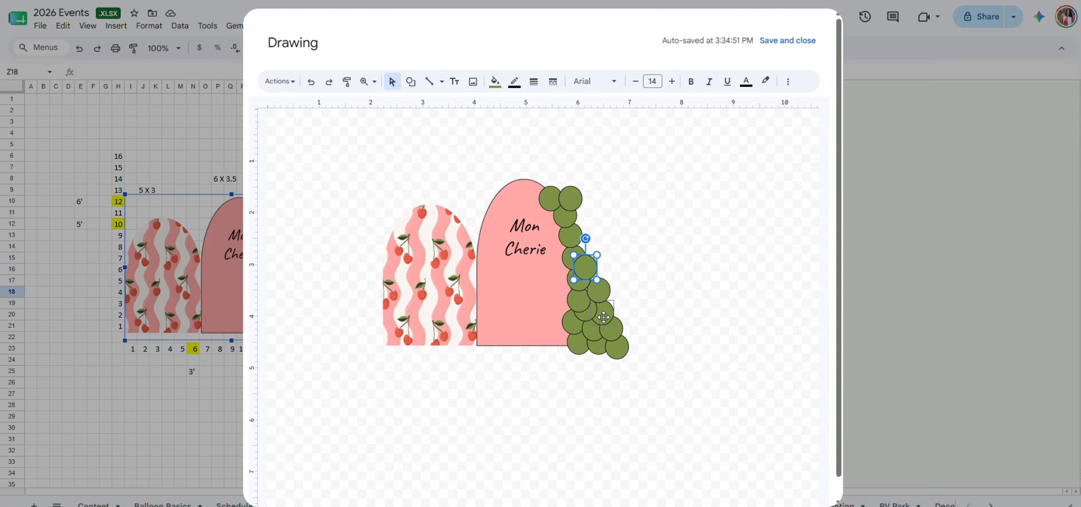
{"action": "mouse_move", "coordinate": [606, 316]}
{"action": "left_mouse_down"}
{"action": "mouse_move", "coordinate": [597, 291]}
{"action": "mouse_move", "coordinate": [609, 281]}
{"action": "mouse_move", "coordinate": [592, 285]}
{"action": "mouse_move", "coordinate": [591, 320]}
{"action": "left_mouse_up"}
{"action": "left_click", "coordinate": [640, 298]}
{"action": "left_click", "coordinate": [598, 285]}
{"action": "left_click", "coordinate": [664, 306]}
{"action": "left_click", "coordinate": [592, 309]}
{"action": "left_click", "coordinate": [678, 312]}
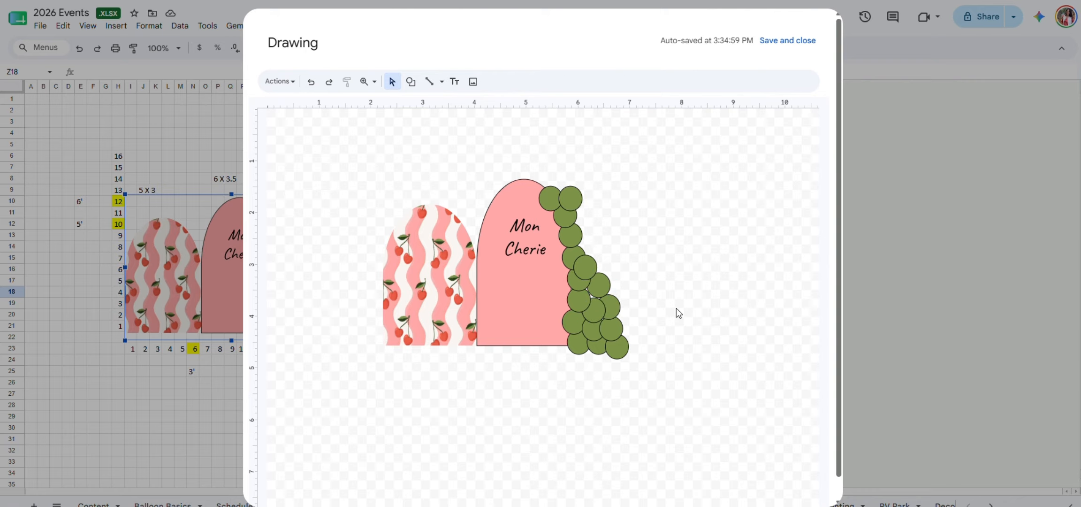
Copy the lowest green circle and place the copy at the outer end of the garland's base
{"action": "left_click", "coordinate": [410, 81]}
{"action": "mouse_move", "coordinate": [427, 107]}
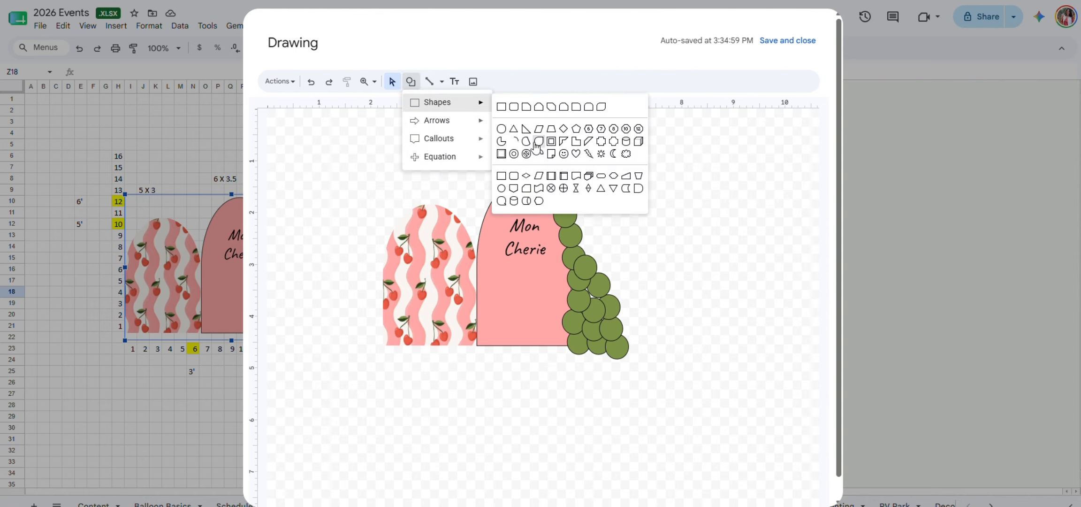
{"action": "left_click", "coordinate": [618, 352]}
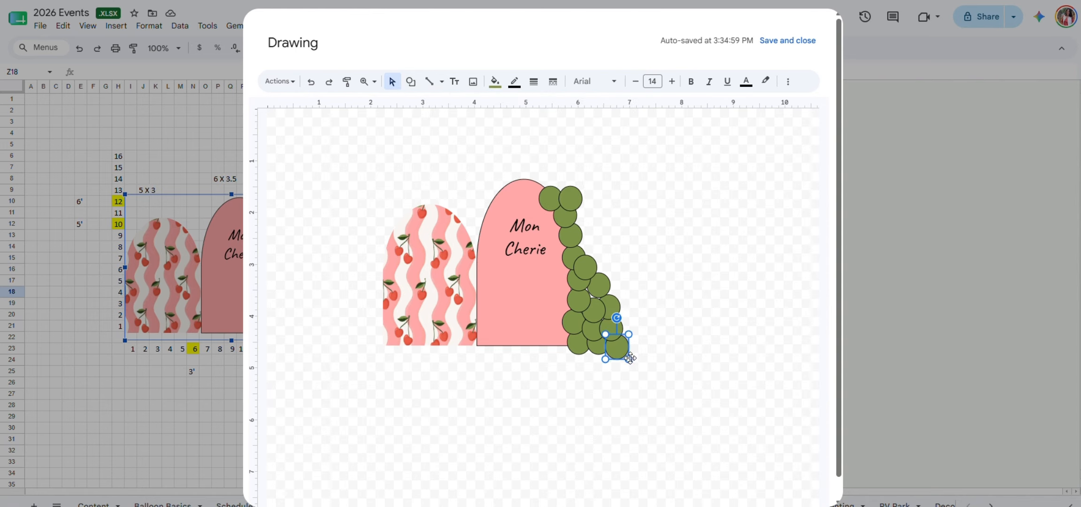
{"action": "left_click", "coordinate": [671, 365]}
{"action": "key", "text": "ctrl+v"}
{"action": "left_click_drag", "start_coordinate": [627, 360], "coordinate": [630, 343]}
{"action": "left_click", "coordinate": [671, 348]}
{"action": "left_click", "coordinate": [674, 350]}
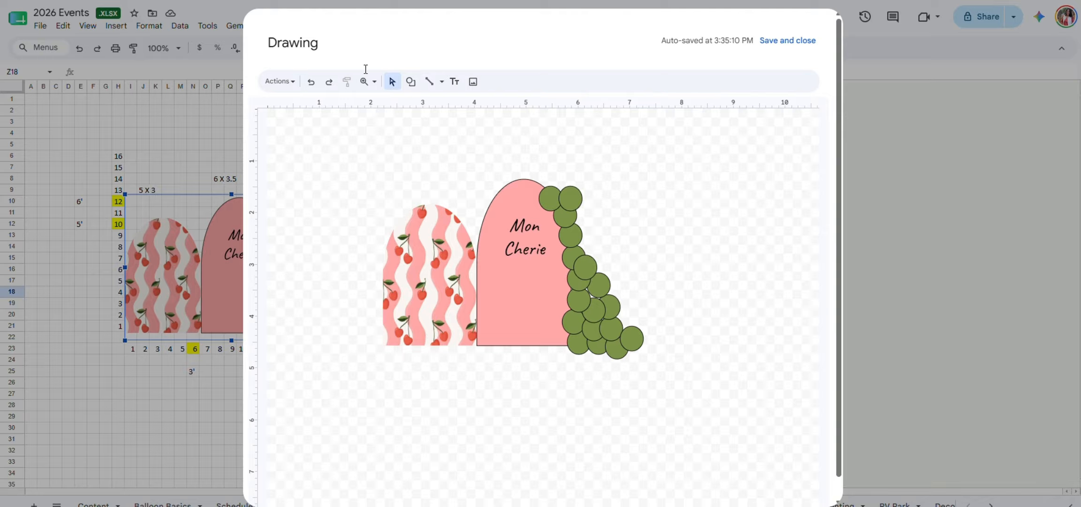
Draw a circle about 0.3 inch wide beside the garland's top and fill it with the cherry red sampled from the patterned arch
{"action": "left_click", "coordinate": [411, 82]}
{"action": "mouse_move", "coordinate": [437, 102]}
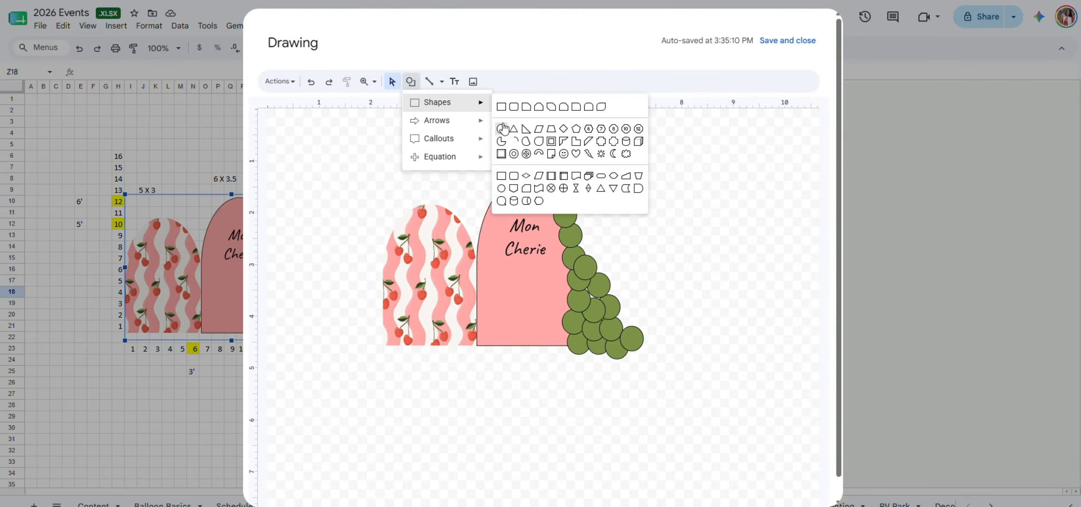
{"action": "left_click", "coordinate": [501, 128]}
{"action": "left_click_drag", "start_coordinate": [636, 188], "coordinate": [652, 204]}
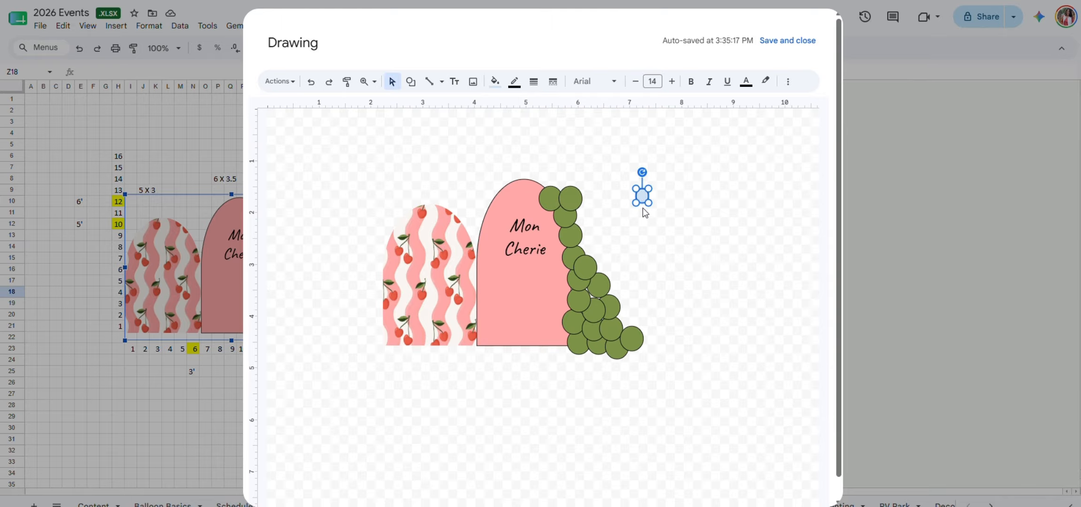
{"action": "left_click", "coordinate": [493, 83]}
{"action": "left_click", "coordinate": [573, 138]}
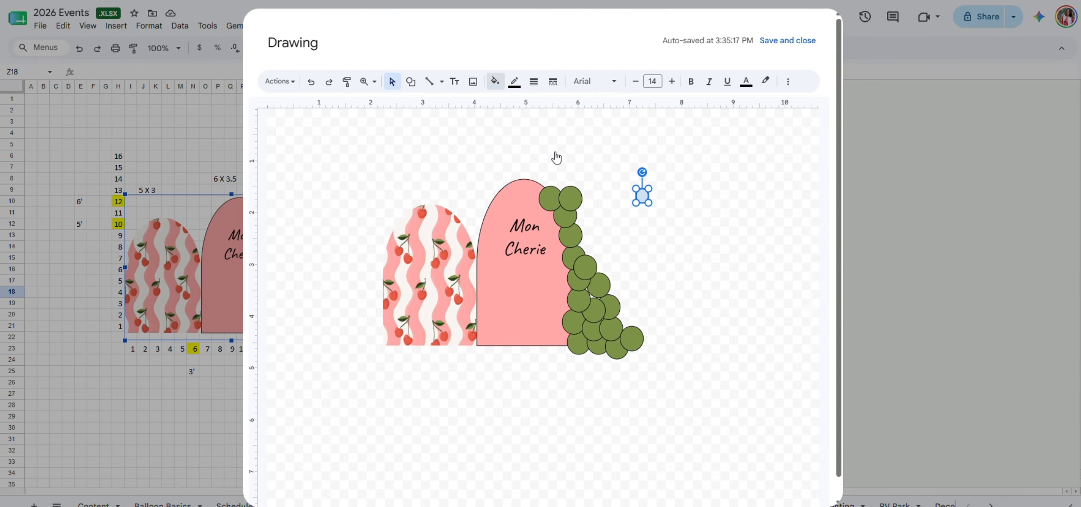
{"action": "left_click", "coordinate": [405, 259]}
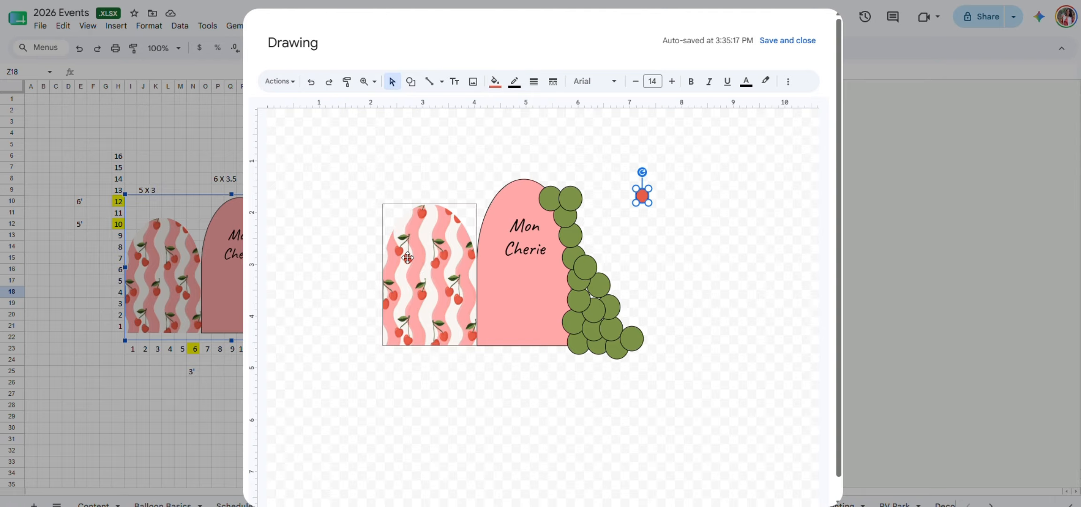
{"action": "left_click", "coordinate": [692, 222]}
Copy the small red circle and place the copy directly beside it to form a cherry pair
{"action": "left_click", "coordinate": [642, 197]}
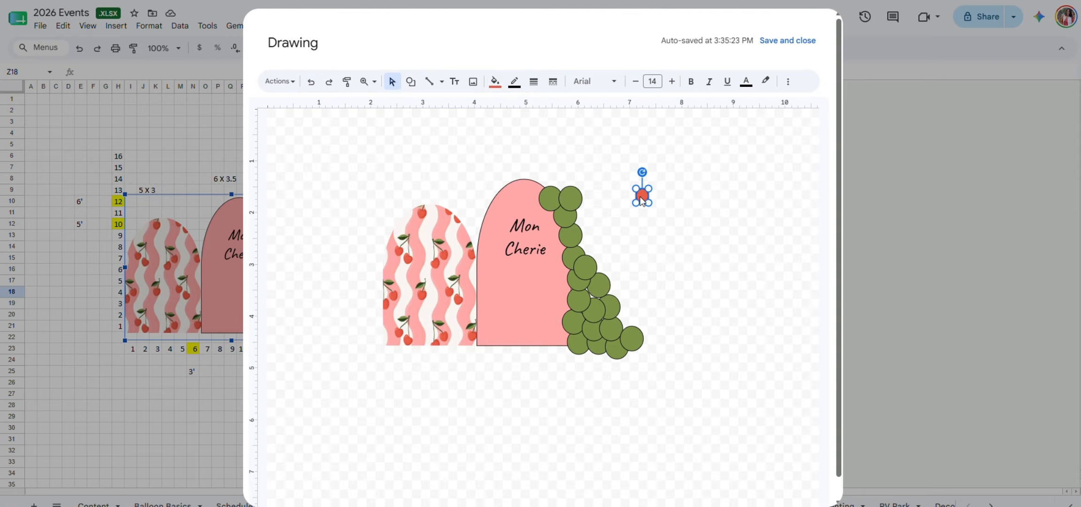
{"action": "left_click", "coordinate": [675, 207]}
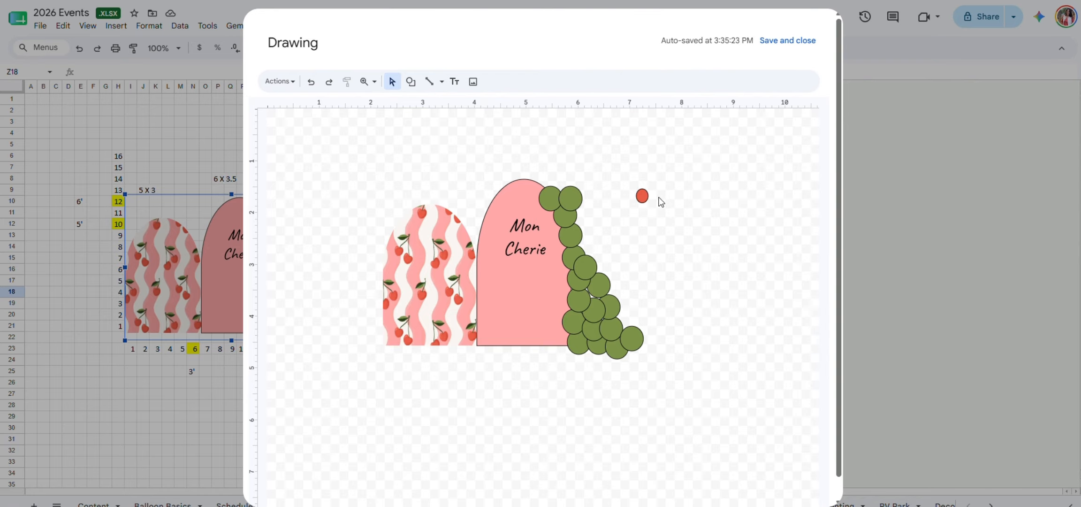
{"action": "key", "text": "ctrl+v"}
{"action": "left_click_drag", "start_coordinate": [650, 205], "coordinate": [656, 195]}
{"action": "left_click", "coordinate": [679, 215]}
Draw two stem lines joining the red circles at a point above them, and set the right stem's weight to 8px
{"action": "left_click", "coordinate": [435, 83]}
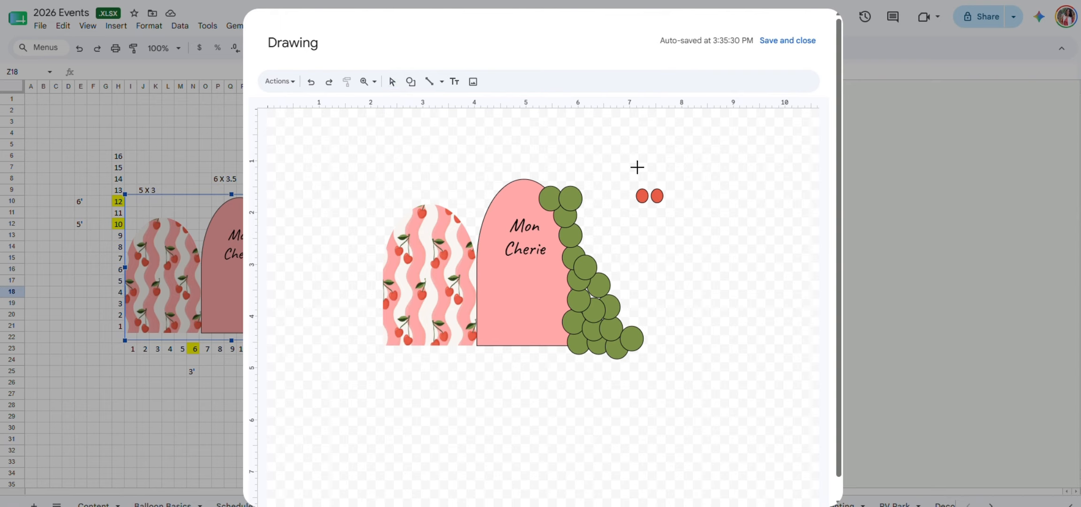
{"action": "mouse_move", "coordinate": [642, 188]}
{"action": "left_mouse_down"}
{"action": "mouse_move", "coordinate": [649, 172]}
{"action": "mouse_move", "coordinate": [657, 191]}
{"action": "left_mouse_up"}
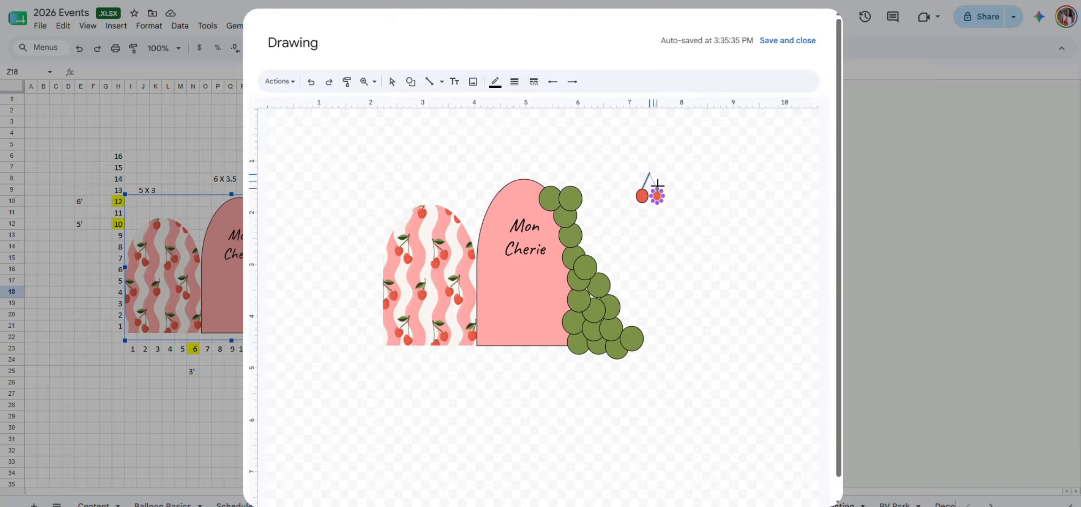
{"action": "left_click", "coordinate": [514, 84]}
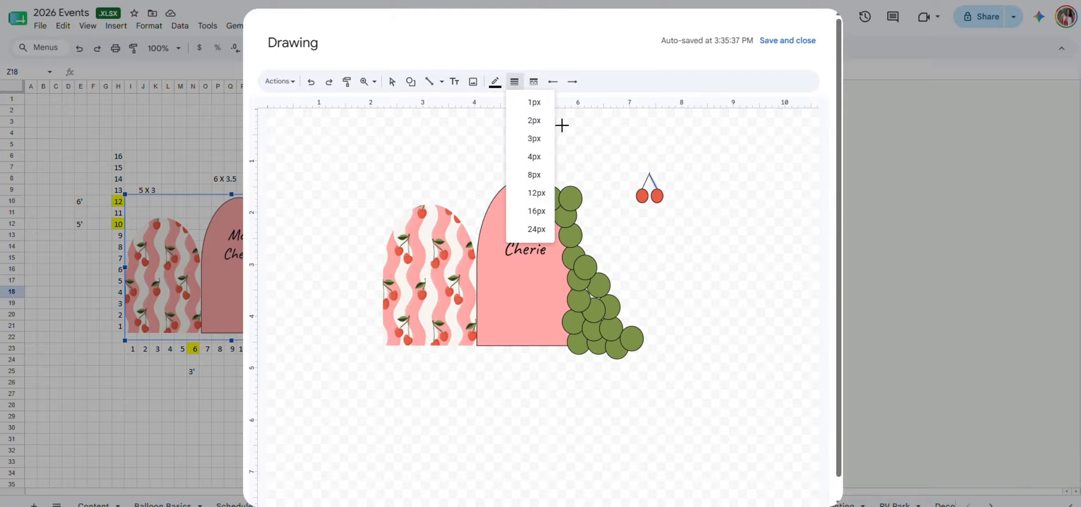
{"action": "left_click", "coordinate": [537, 171]}
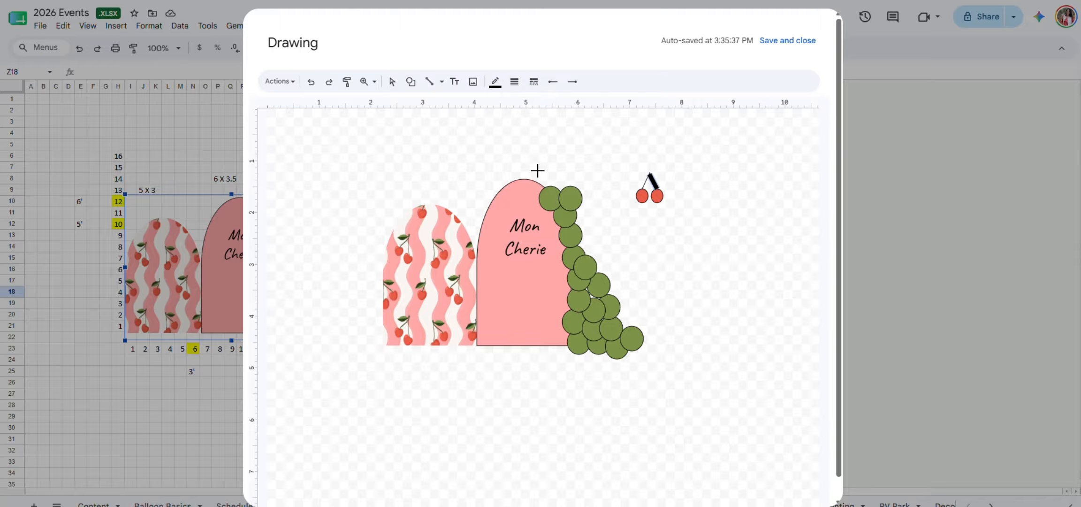
{"action": "left_click", "coordinate": [495, 81]}
{"action": "left_click", "coordinate": [494, 84]}
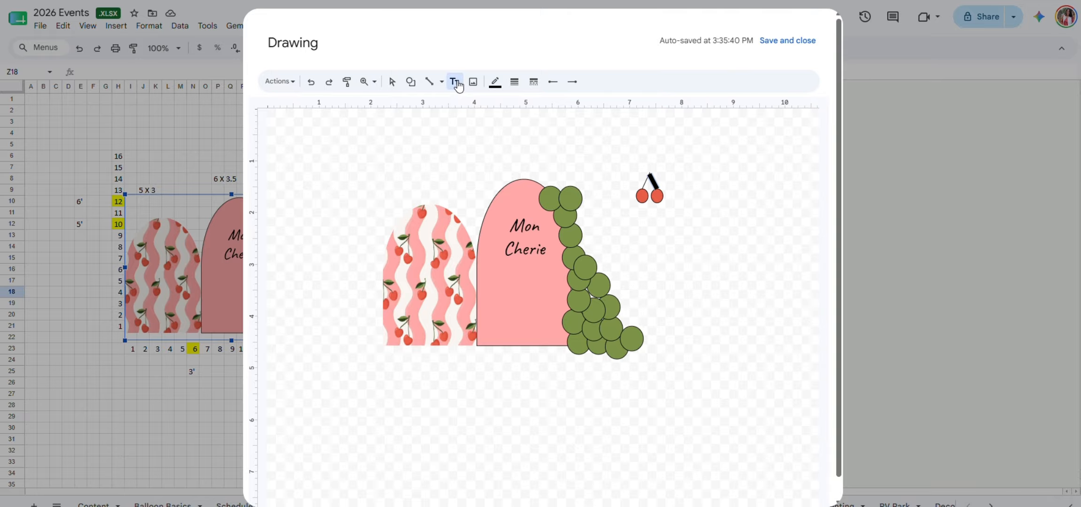
Set the left cherry stem's line weight to 8px
{"action": "left_click", "coordinate": [392, 81]}
{"action": "left_click", "coordinate": [650, 183]}
{"action": "left_click", "coordinate": [645, 186]}
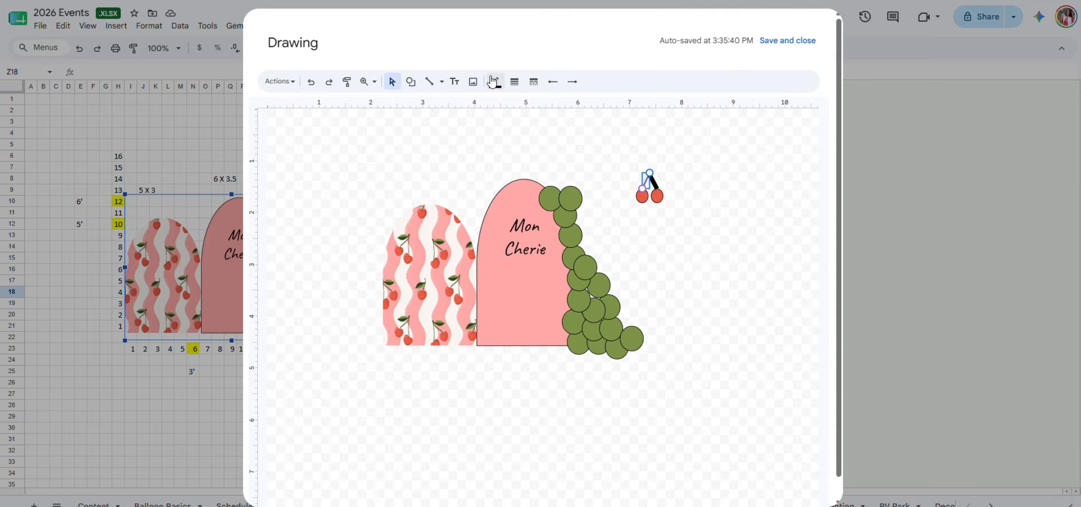
{"action": "left_click", "coordinate": [495, 81]}
{"action": "left_click", "coordinate": [514, 81]}
{"action": "left_click", "coordinate": [534, 175]}
Recolour both cherry stems with the dark leaf green sampled from the patterned arch
{"action": "left_click_drag", "start_coordinate": [625, 146], "coordinate": [663, 176]}
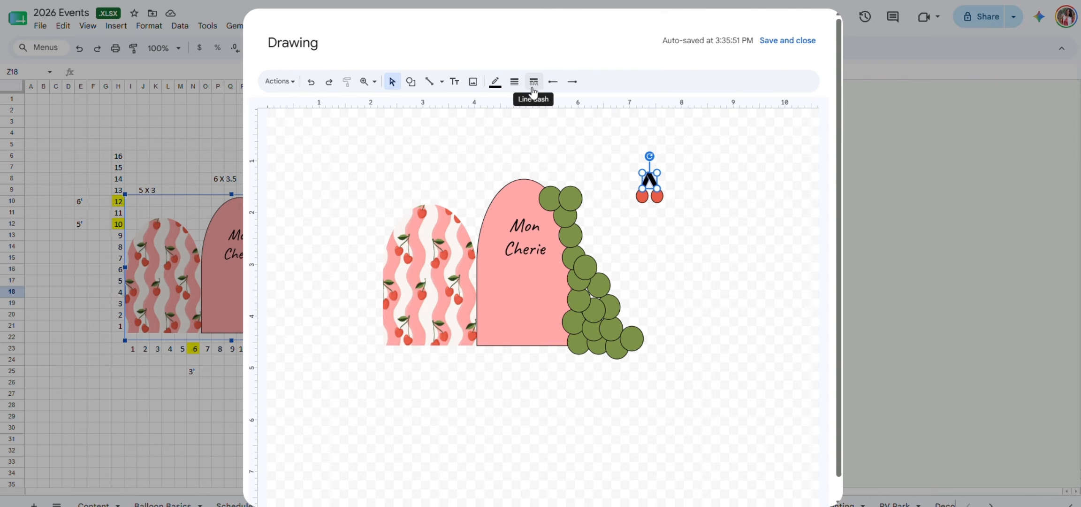
{"action": "left_click", "coordinate": [495, 82]}
{"action": "left_click", "coordinate": [591, 118]}
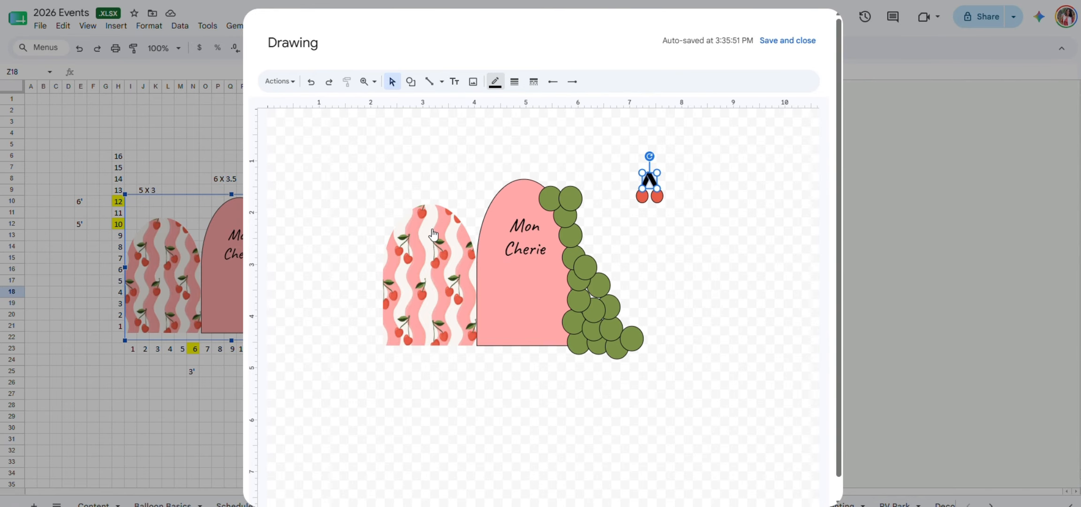
{"action": "left_click", "coordinate": [403, 238]}
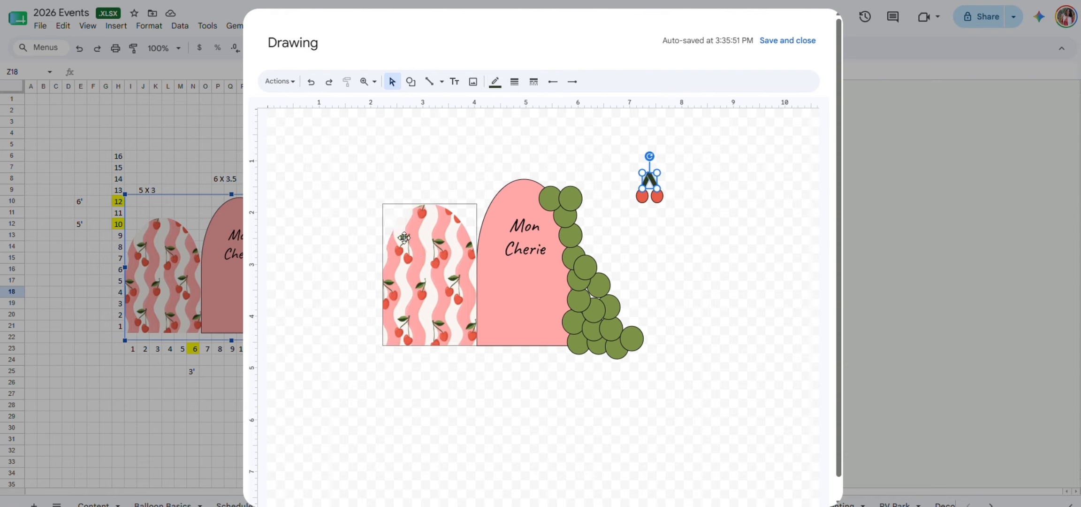
Copy the complete cherry pair with its stems and place a copy over the balloon garland's lower right part
{"action": "left_click", "coordinate": [682, 222]}
{"action": "left_click_drag", "start_coordinate": [687, 211], "coordinate": [606, 170]}
{"action": "key", "text": "ctrl+c"}
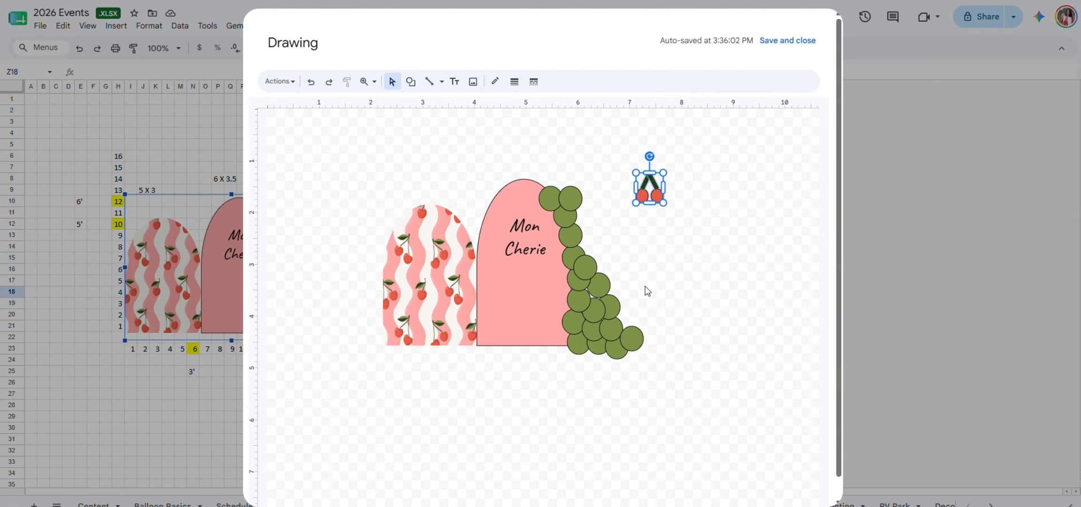
{"action": "left_click", "coordinate": [684, 280]}
{"action": "key", "text": "ctrl+v"}
{"action": "left_click_drag", "start_coordinate": [662, 204], "coordinate": [615, 343]}
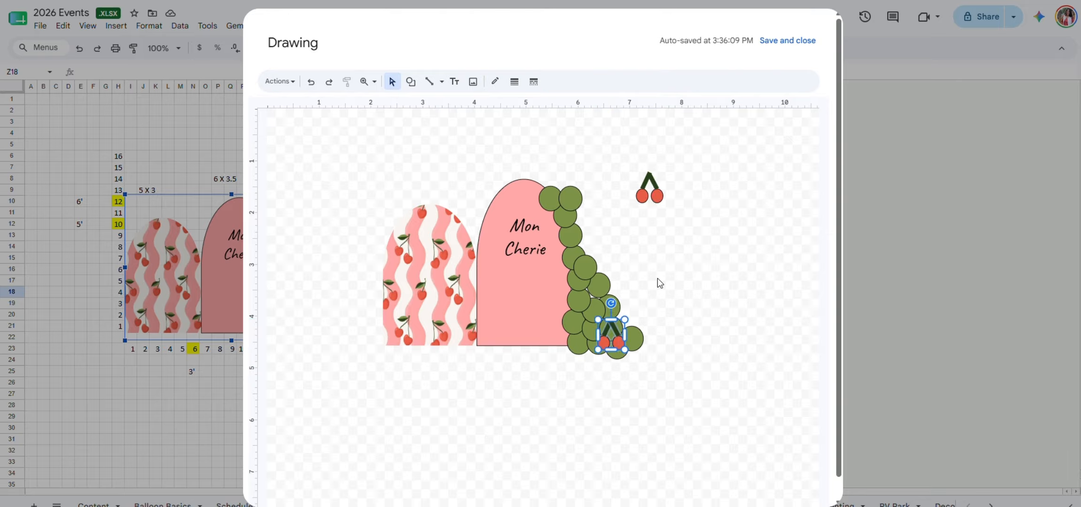
Paste two more cherry pairs, placing one on the garland's lower left side and one on its middle right side
{"action": "left_click", "coordinate": [630, 194]}
{"action": "left_click", "coordinate": [655, 195]}
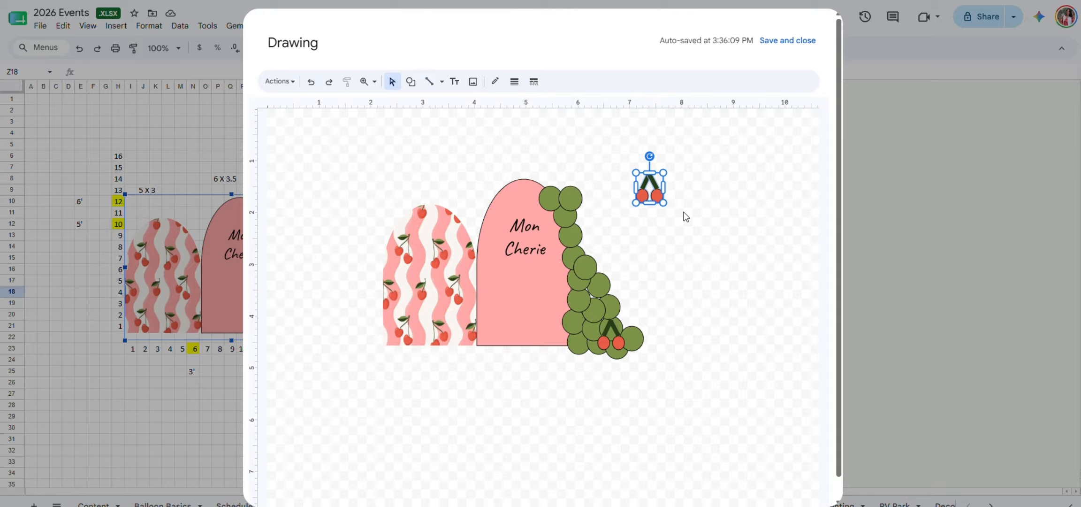
{"action": "left_click", "coordinate": [648, 227]}
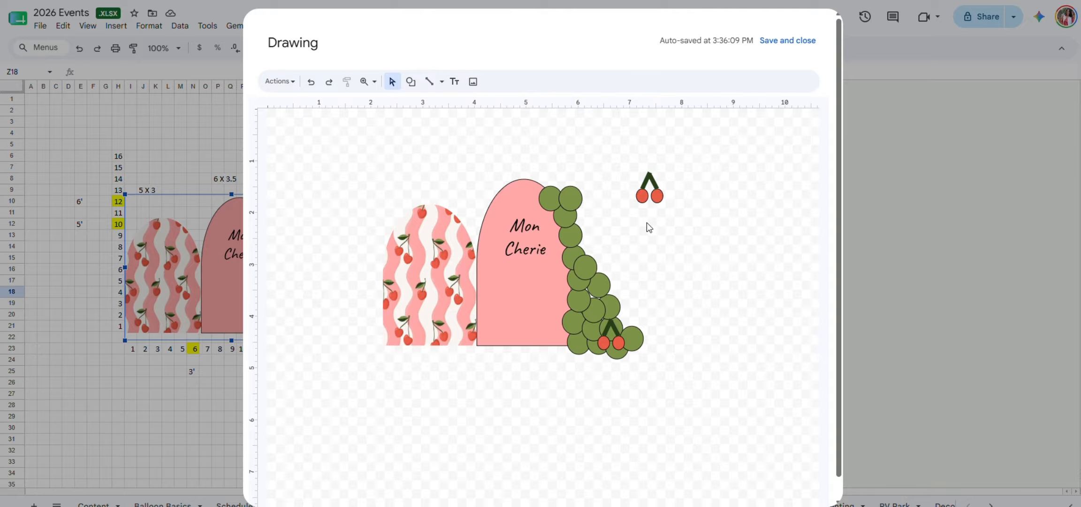
{"action": "key", "text": "ctrl+v"}
{"action": "left_click_drag", "start_coordinate": [671, 199], "coordinate": [584, 305]}
{"action": "left_click", "coordinate": [681, 249]}
{"action": "key", "text": "ctrl+v"}
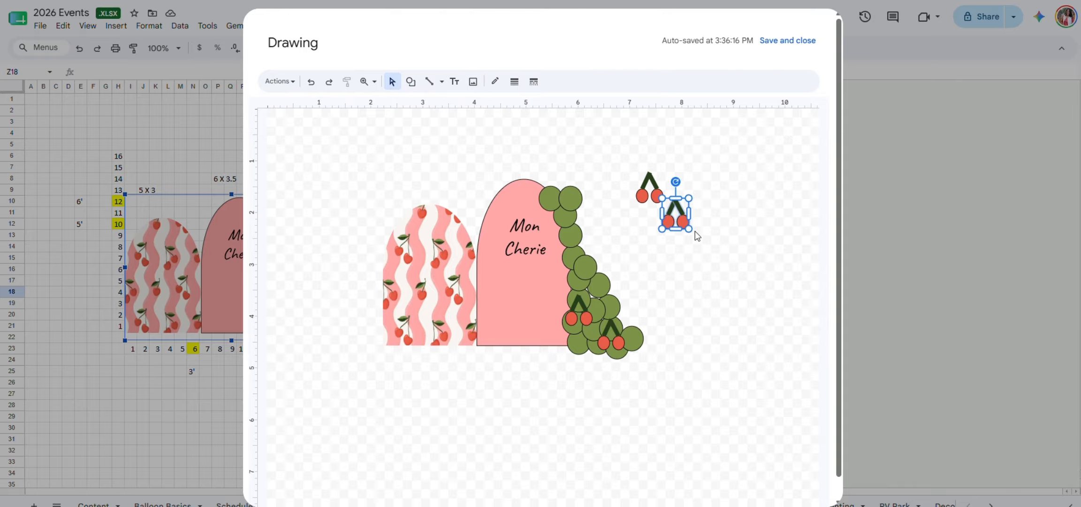
{"action": "left_click_drag", "start_coordinate": [683, 217], "coordinate": [607, 284]}
Place cherry pairs on the garland beside the word "Cherie" and at its top, leaving no spare pair on the empty canvas
{"action": "left_click", "coordinate": [697, 244]}
{"action": "key", "text": "ctrl+v"}
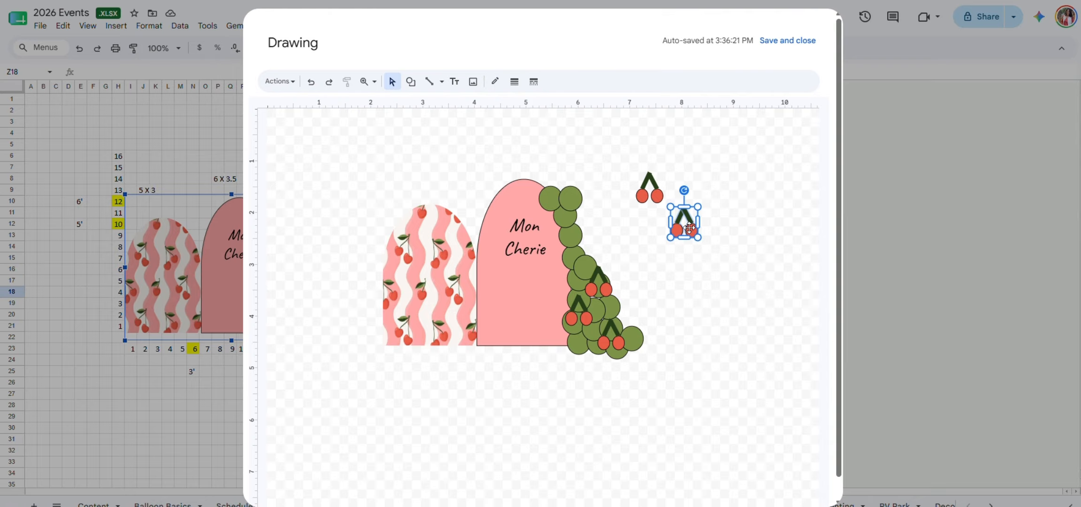
{"action": "left_click_drag", "start_coordinate": [671, 234], "coordinate": [558, 269]}
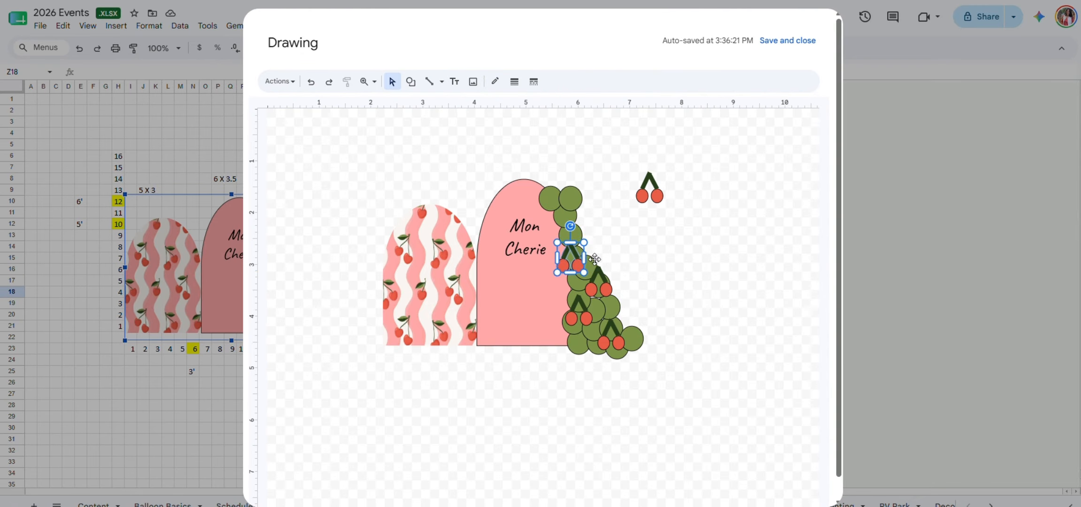
{"action": "left_click", "coordinate": [670, 222]}
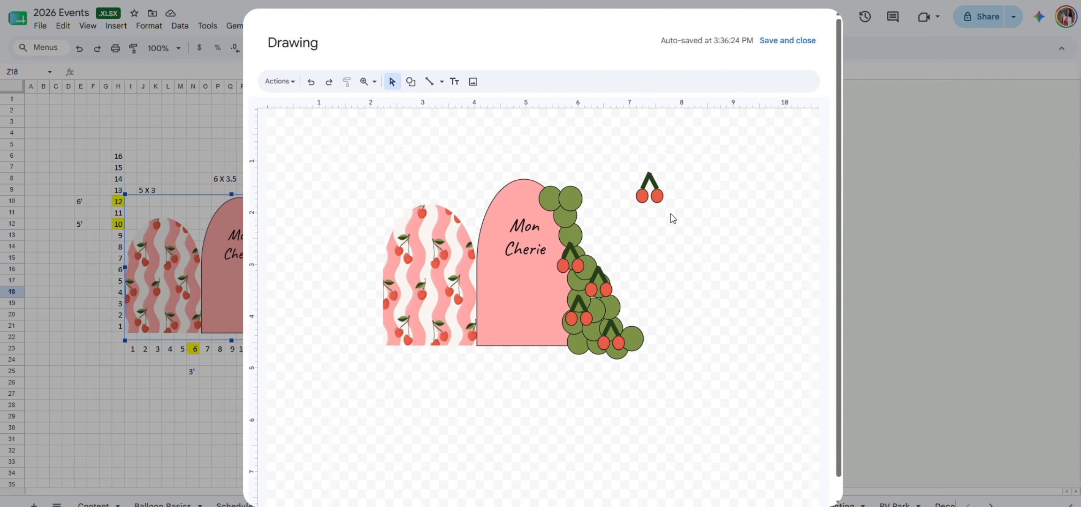
{"action": "left_click_drag", "start_coordinate": [675, 216], "coordinate": [562, 213]}
{"action": "left_click", "coordinate": [655, 249]}
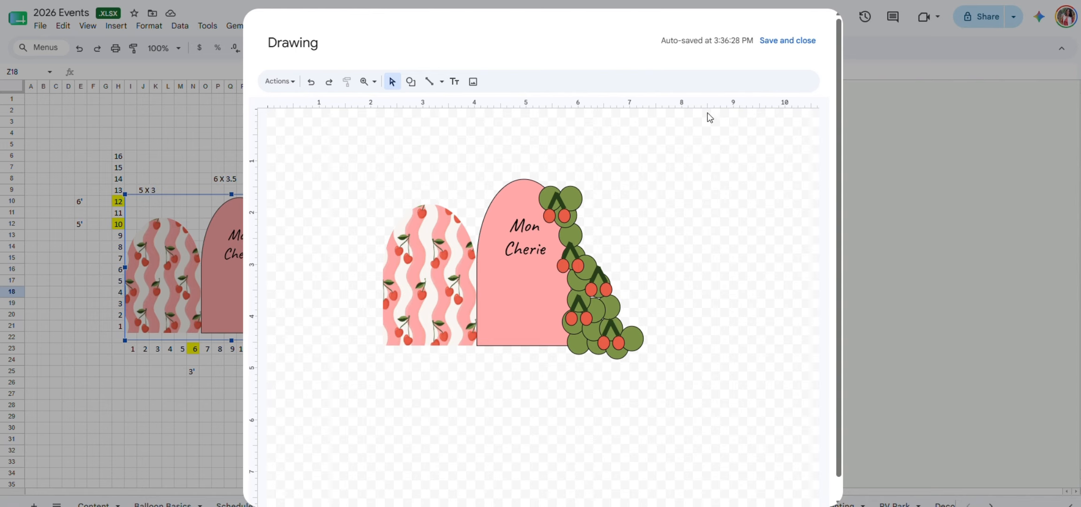
Set the border colour of the "Mon Cherie" text box to the custom dark leaf green
{"action": "left_click", "coordinate": [519, 244]}
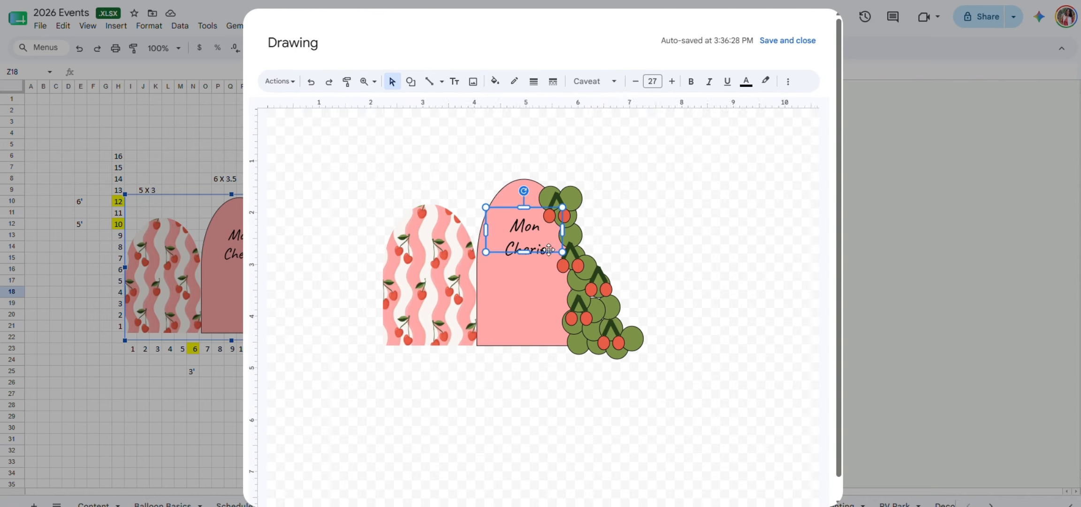
{"action": "triple_click", "coordinate": [538, 248]}
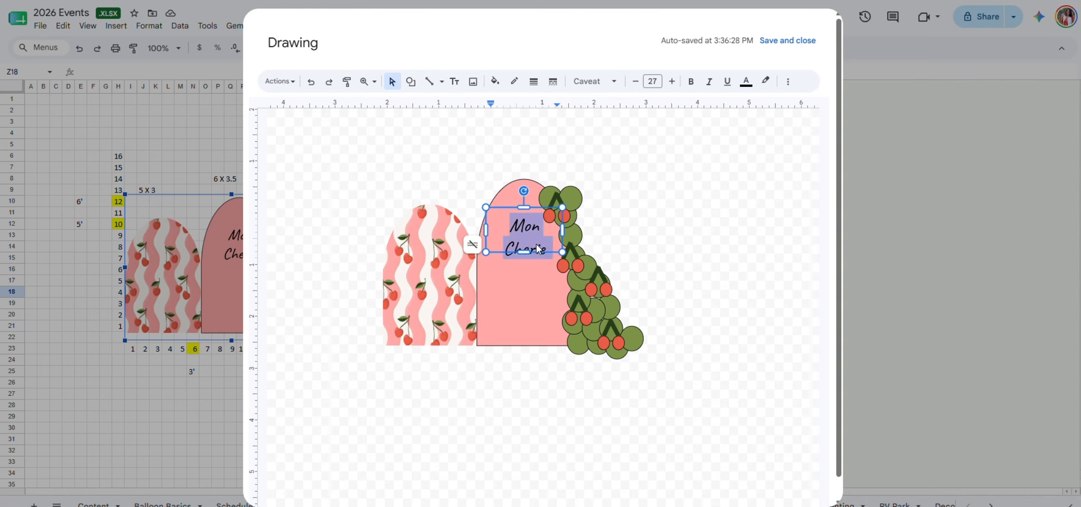
{"action": "left_click", "coordinate": [515, 82]}
{"action": "left_click", "coordinate": [592, 114]}
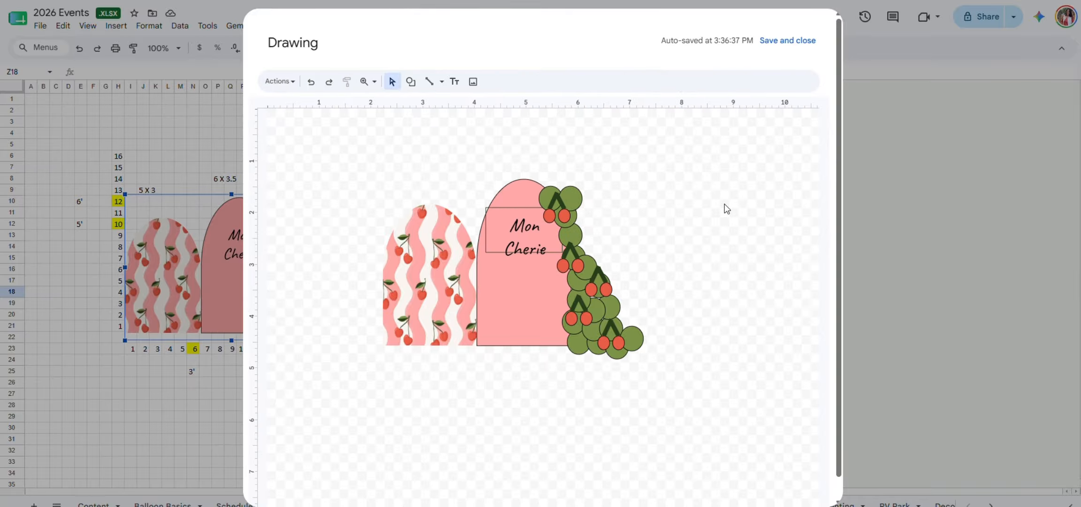
{"action": "left_click", "coordinate": [531, 237]}
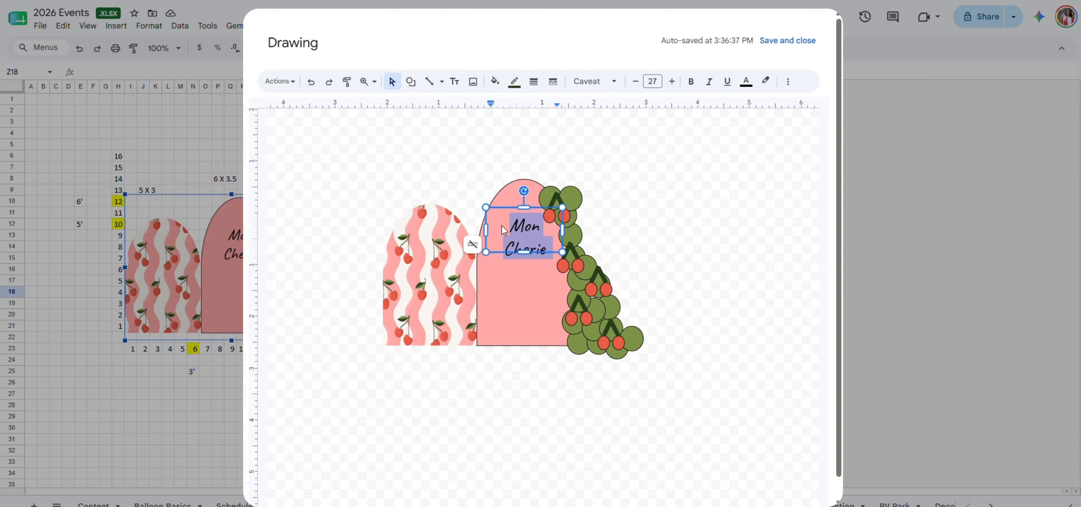
{"action": "left_click", "coordinate": [516, 83]}
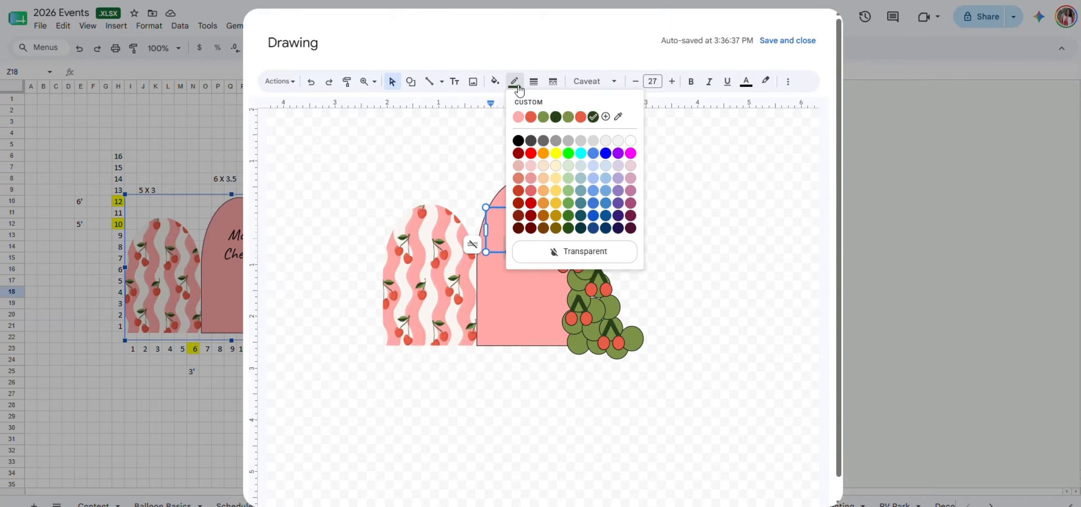
{"action": "left_click", "coordinate": [556, 117]}
{"action": "left_click", "coordinate": [650, 226]}
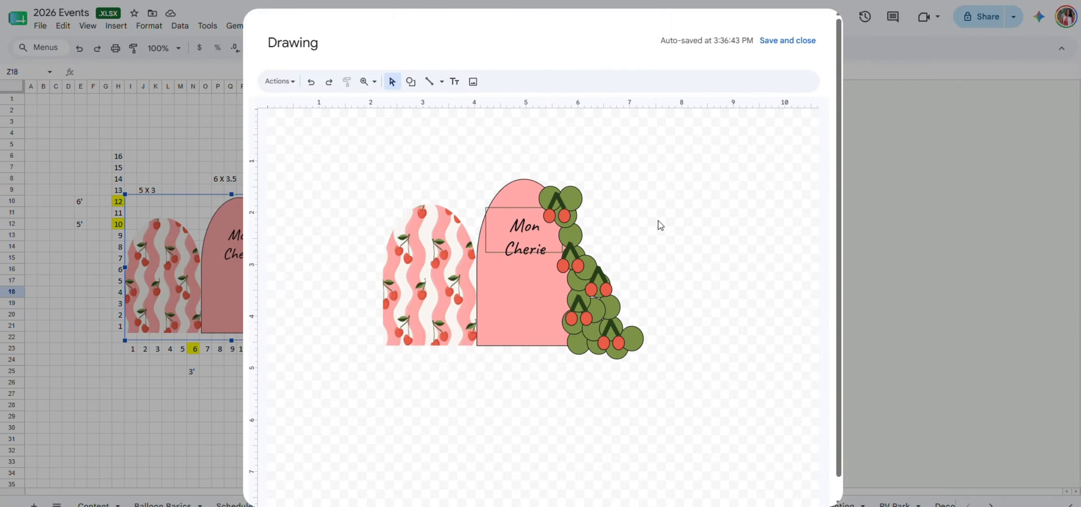
Save and close the drawing, then move and shrink it on the sheet so the arches stand at height mark 1
{"action": "left_click", "coordinate": [775, 49]}
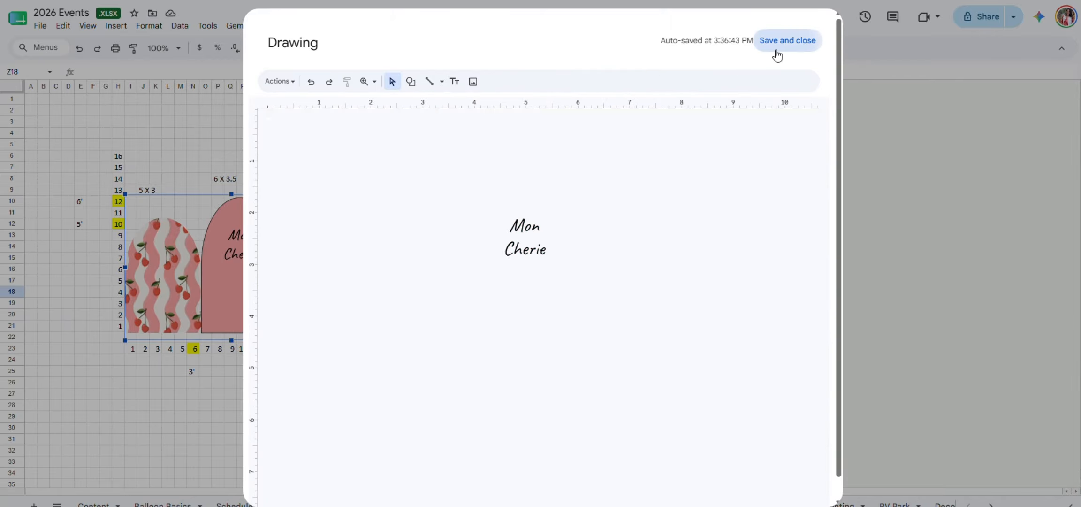
{"action": "left_click", "coordinate": [562, 259]}
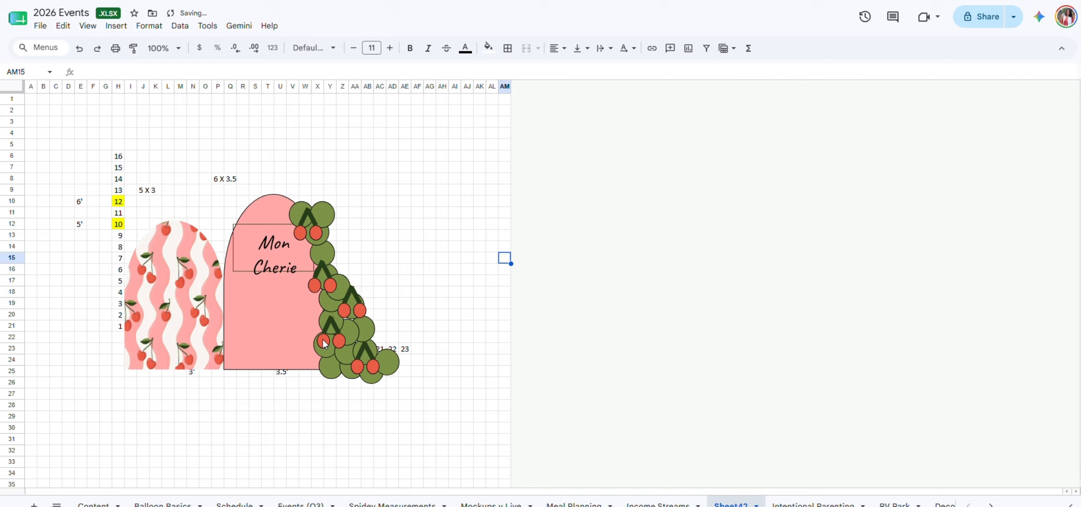
{"action": "left_click", "coordinate": [324, 305]}
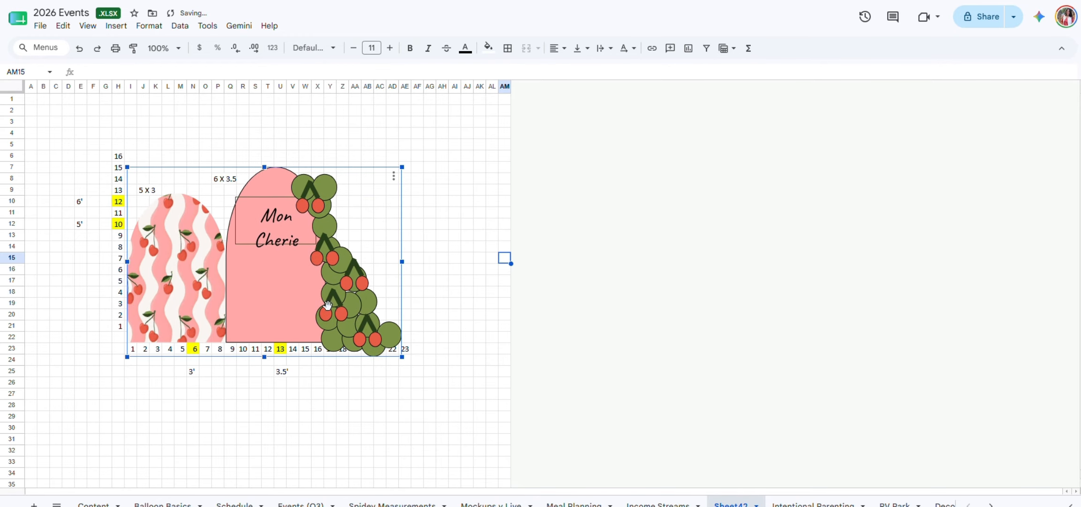
{"action": "left_click_drag", "start_coordinate": [395, 349], "coordinate": [383, 338]}
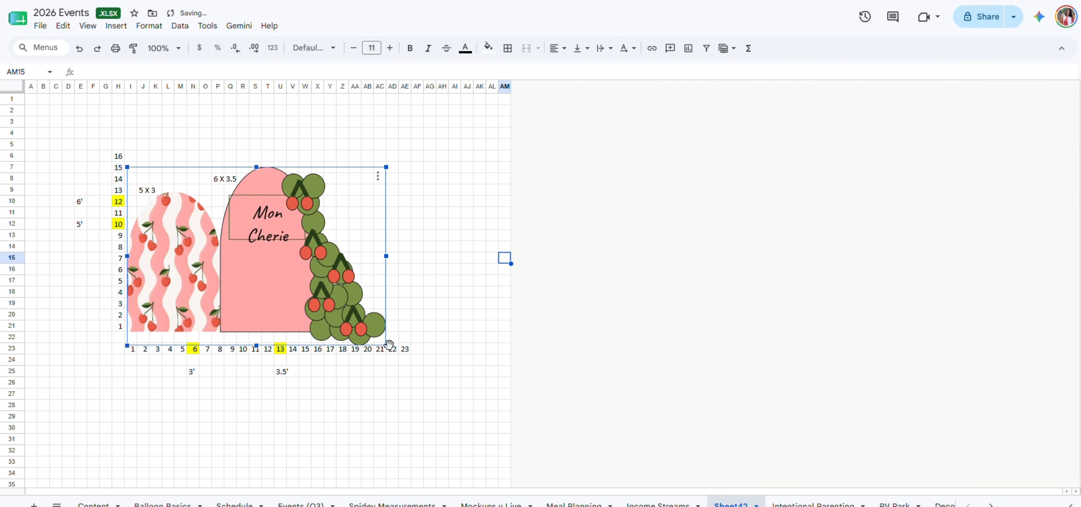
{"action": "left_click", "coordinate": [405, 462]}
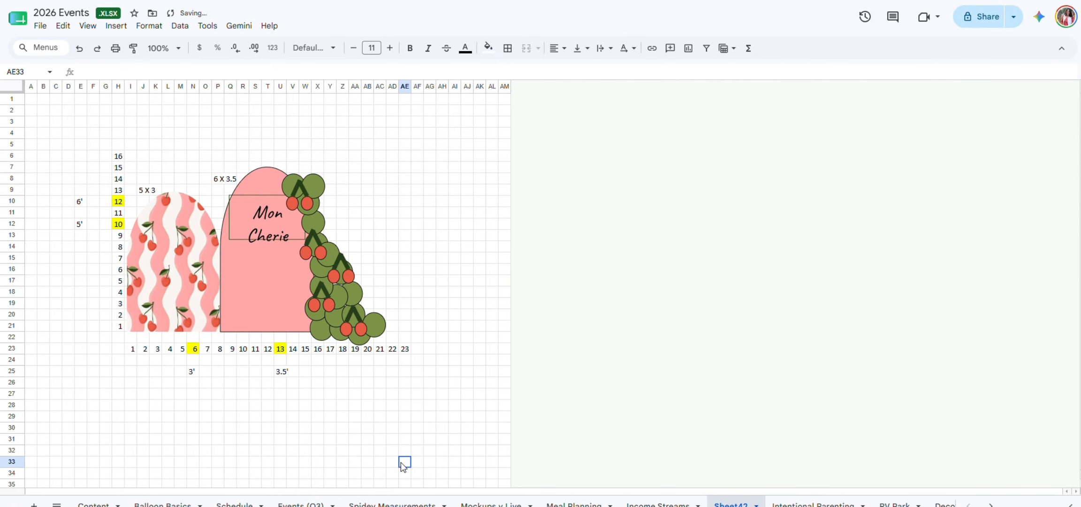
Apply borders to all sides of every cell in the sheet
{"action": "left_click", "coordinate": [12, 85]}
{"action": "left_click", "coordinate": [508, 48]}
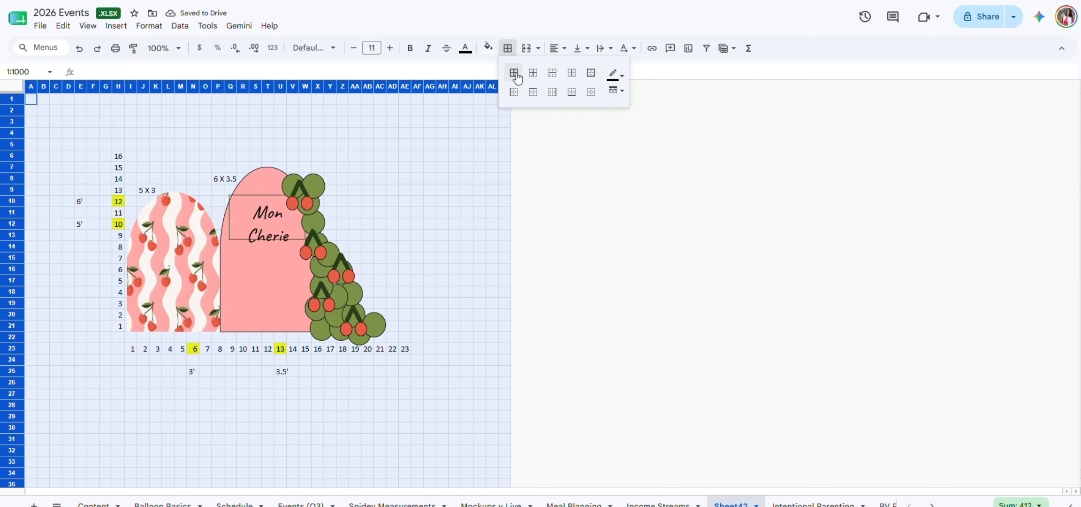
{"action": "left_click", "coordinate": [514, 73]}
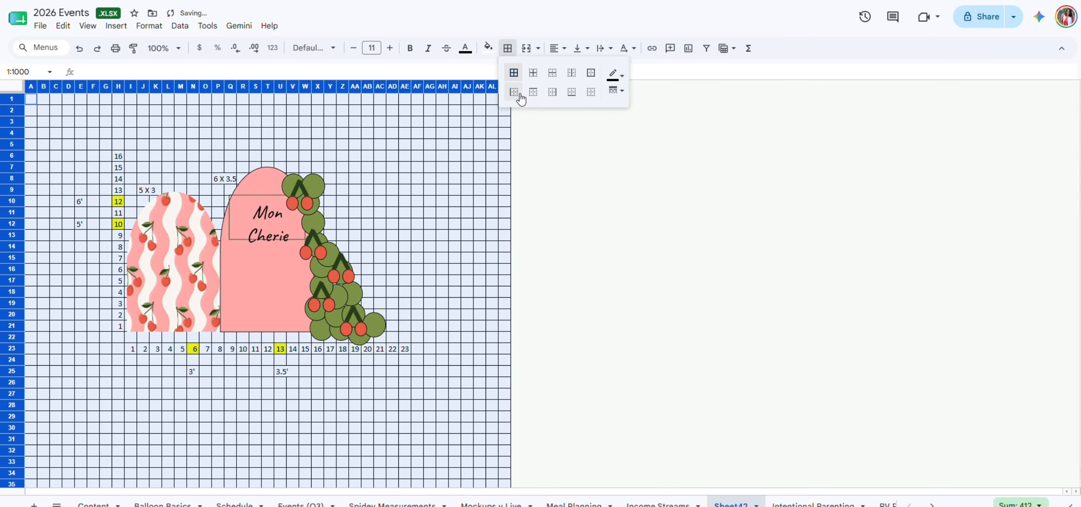
{"action": "left_click", "coordinate": [534, 180]}
Widen all of the sheet's columns slightly so the grid cells become more even
{"action": "left_click", "coordinate": [12, 86]}
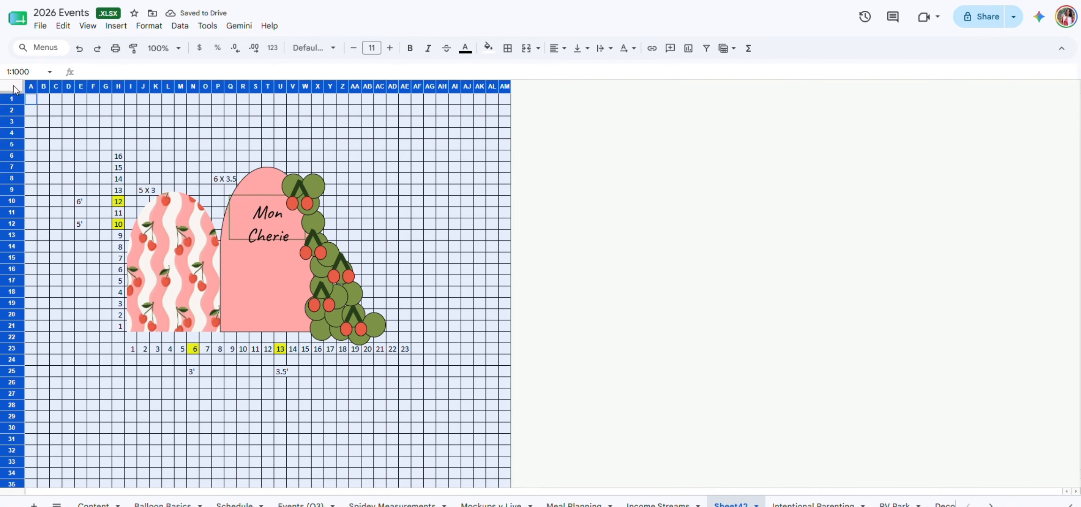
{"action": "left_click", "coordinate": [47, 86]}
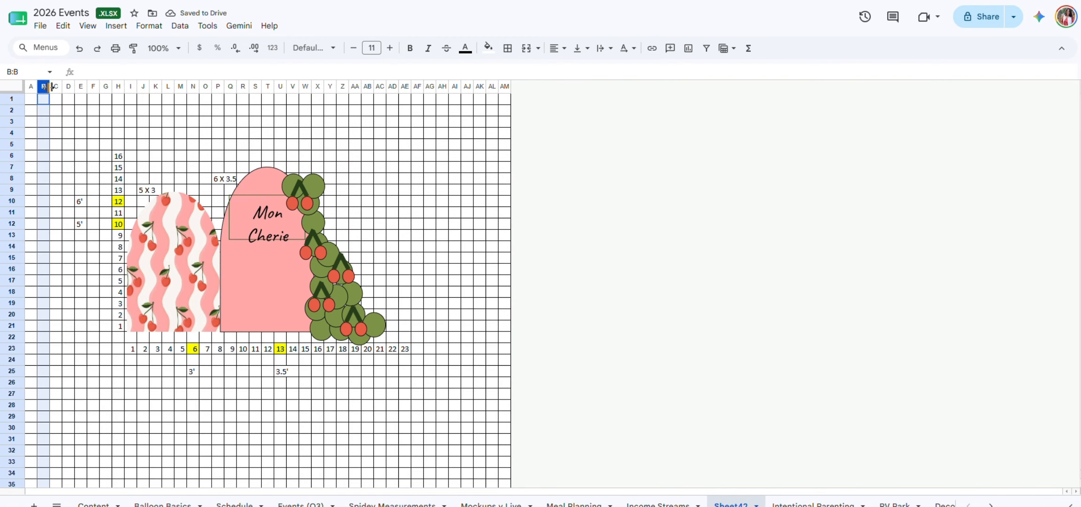
{"action": "left_click", "coordinate": [14, 87]}
{"action": "mouse_move", "coordinate": [50, 86]}
{"action": "left_mouse_down"}
{"action": "mouse_move", "coordinate": [97, 89]}
{"action": "mouse_move", "coordinate": [40, 87]}
{"action": "left_mouse_up"}
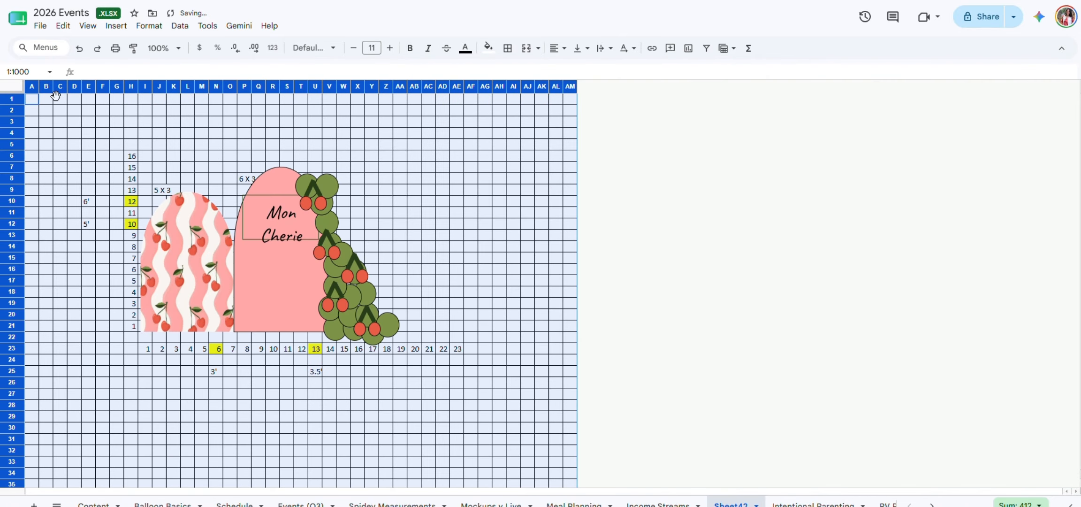
Shrink the drawing so the pink arch reaches the 6' height mark and the patterned arch the 5' mark
{"action": "left_click", "coordinate": [461, 179]}
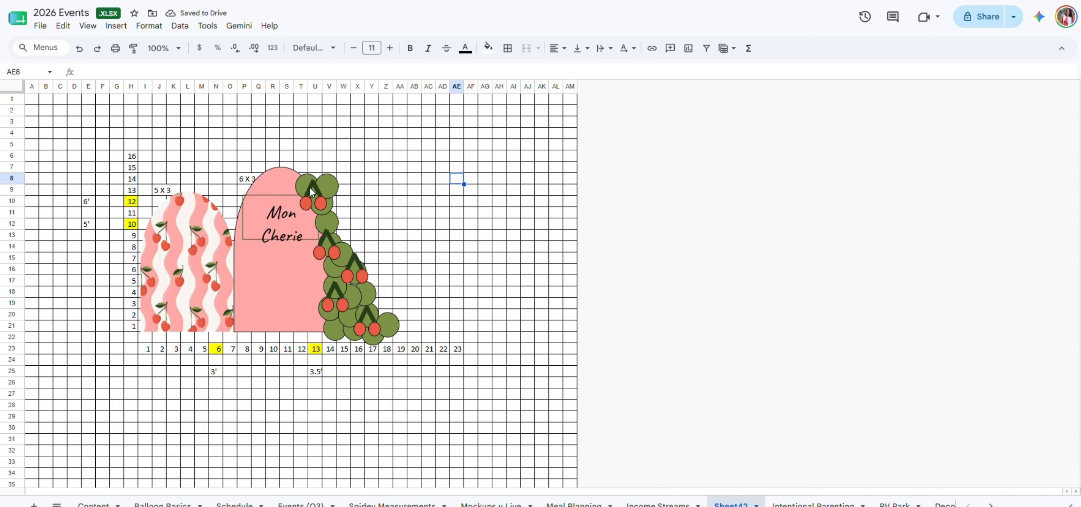
{"action": "left_click", "coordinate": [357, 178]}
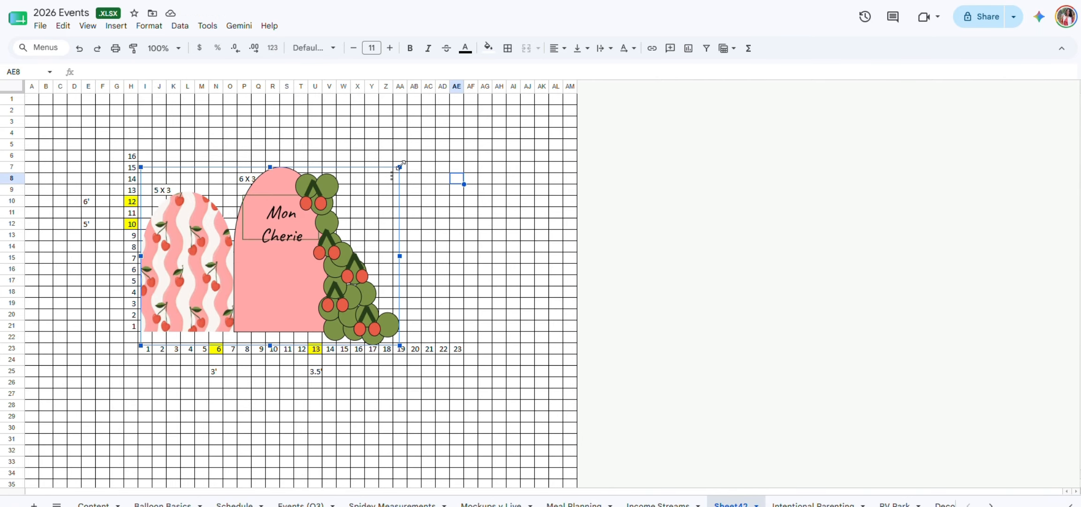
{"action": "left_click_drag", "start_coordinate": [400, 166], "coordinate": [354, 199]}
{"action": "left_click", "coordinate": [541, 180]}
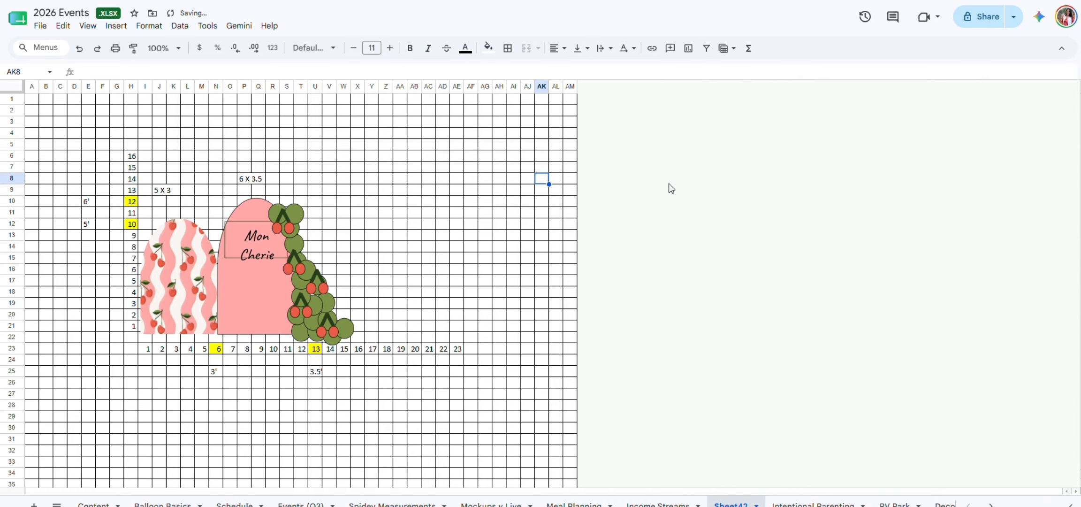